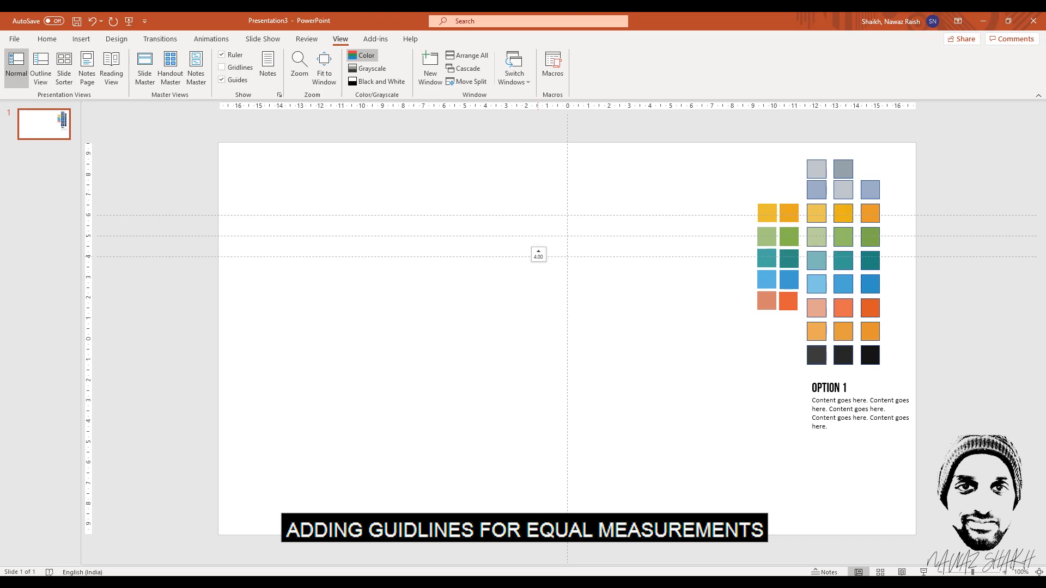
- Add horizontal guides at 3, 2, 1 and 0 cm, plus one 2 cm below the slide's centre
right_click(538, 256)
click(553, 278)
right_click(547, 277)
click(581, 301)
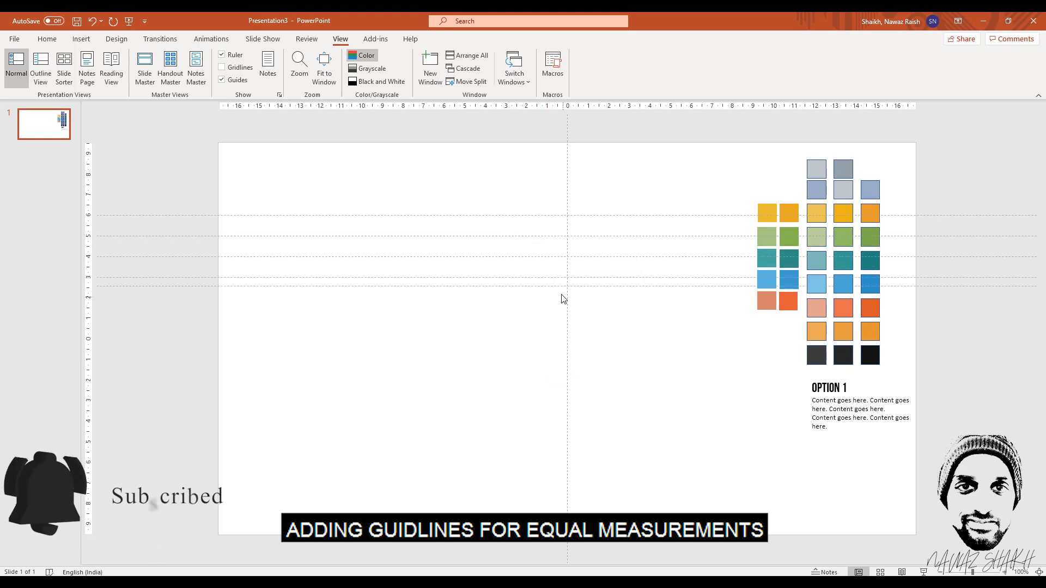
right_click(546, 296)
click(583, 320)
right_click(547, 318)
drag(545, 306, 549, 338)
click(582, 341)
right_click(548, 338)
click(582, 362)
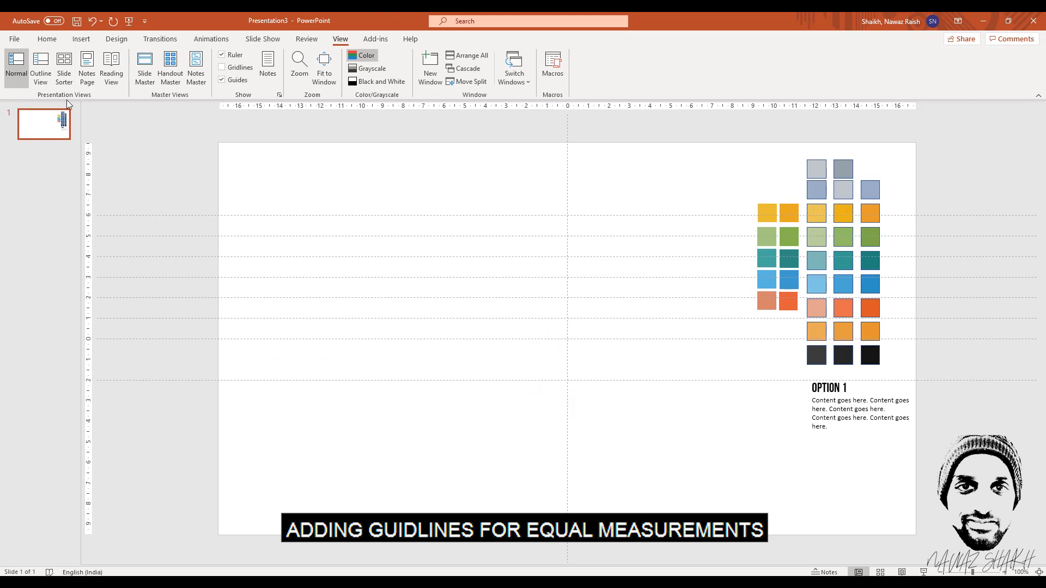
- Place vertical guides 1 cm and 2 cm on either side of the slide's centre
right_click(548, 159)
drag(548, 158, 588, 166)
click(553, 166)
right_click(588, 166)
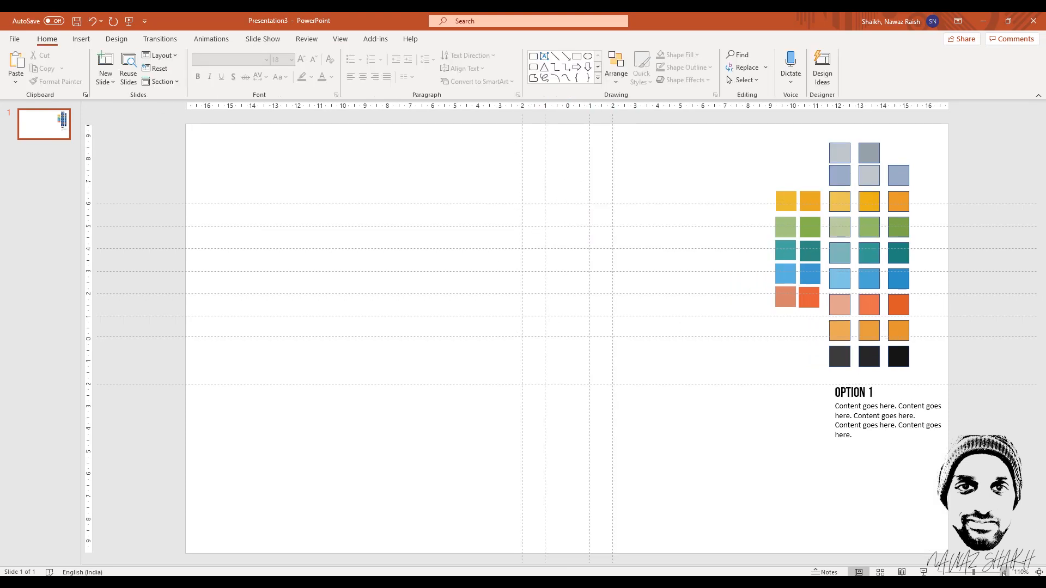
- Insert a top-corners-rounded rectangle, 4 cm wide and 1 cm high, between the outer vertical guides and the 6 and 5 cm horizontal guides
click(1004, 573)
double_click(1004, 573)
click(81, 38)
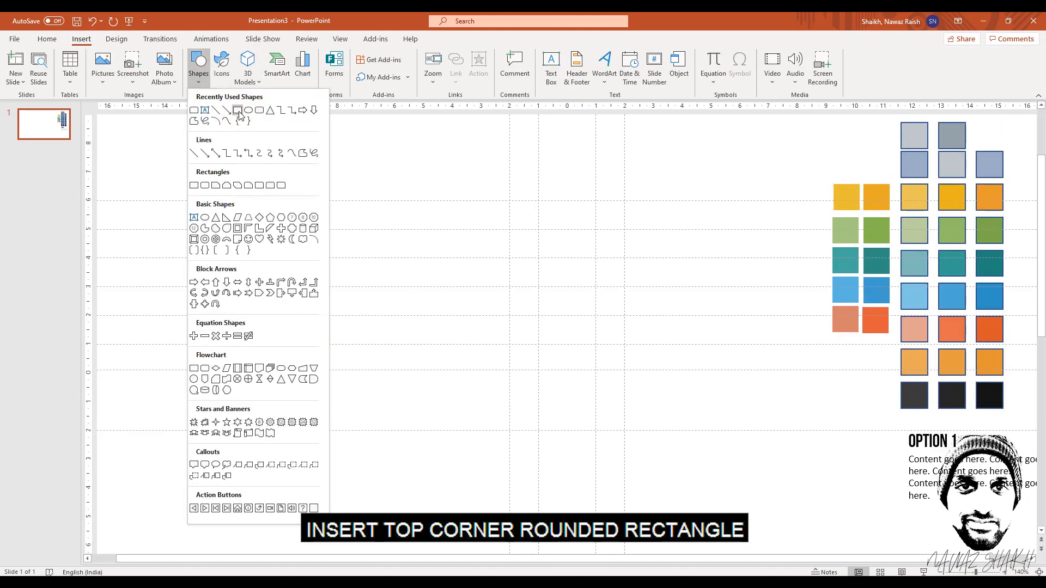
click(202, 112)
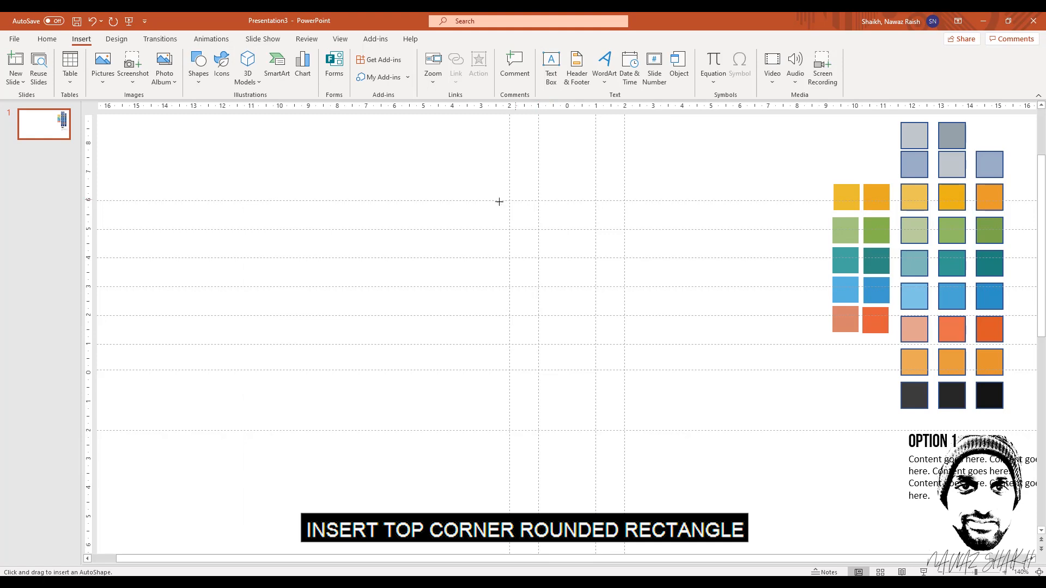
drag(510, 200, 565, 201)
click(554, 287)
click(563, 221)
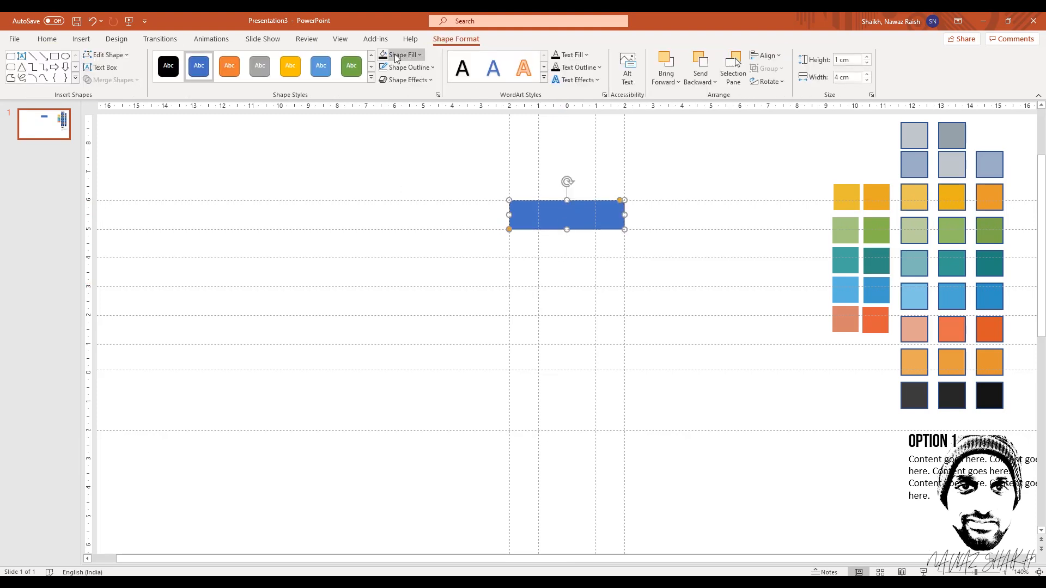
- Remove the outline from the rounded rectangle
click(410, 67)
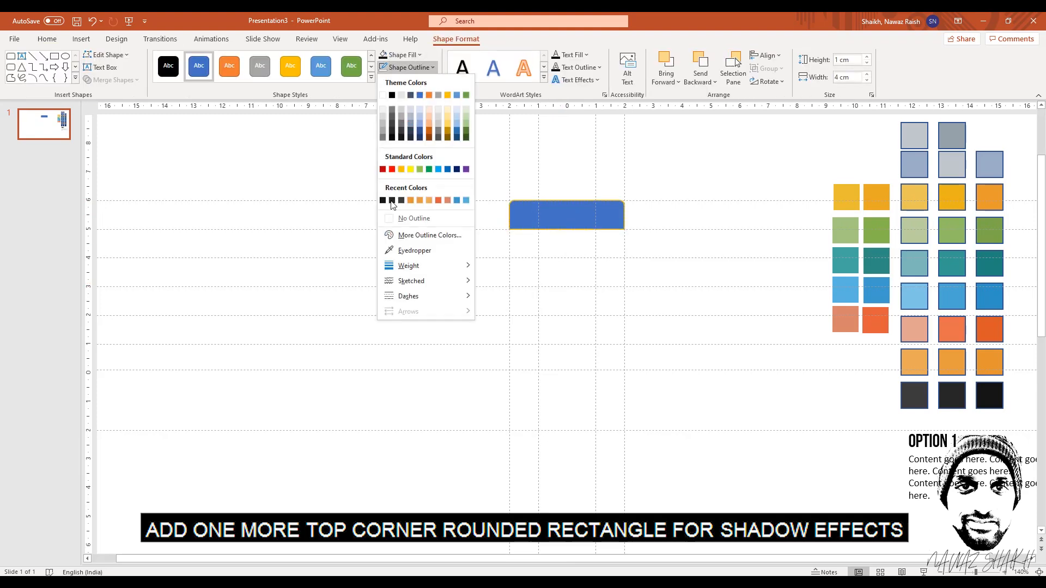
click(387, 218)
click(607, 310)
- Duplicate the rounded rectangle, bring the copy forward, make it 1.29 cm high and start it 1 cm in from the original's left edge
click(569, 210)
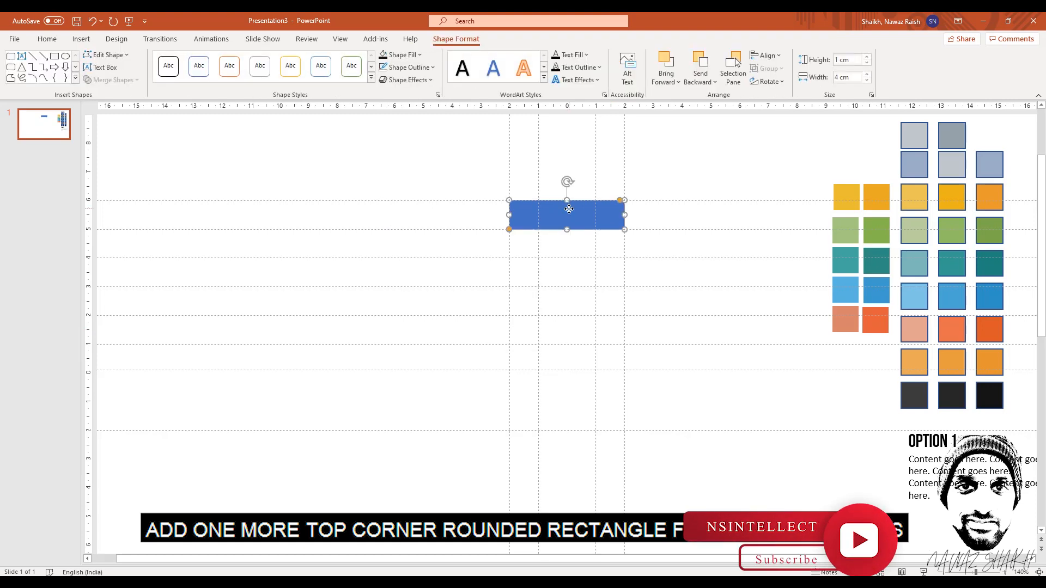
drag(569, 210, 591, 208)
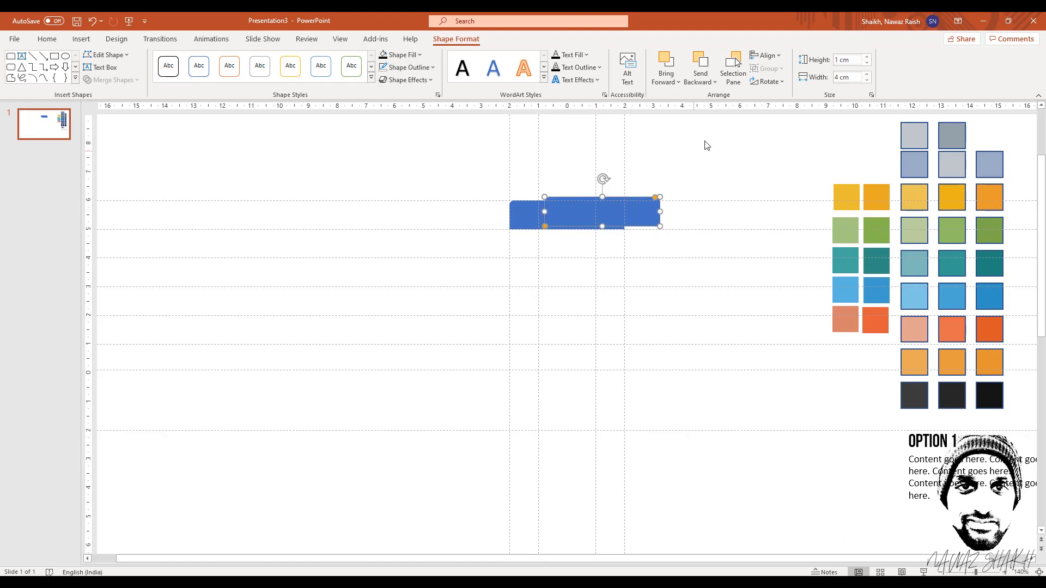
click(677, 82)
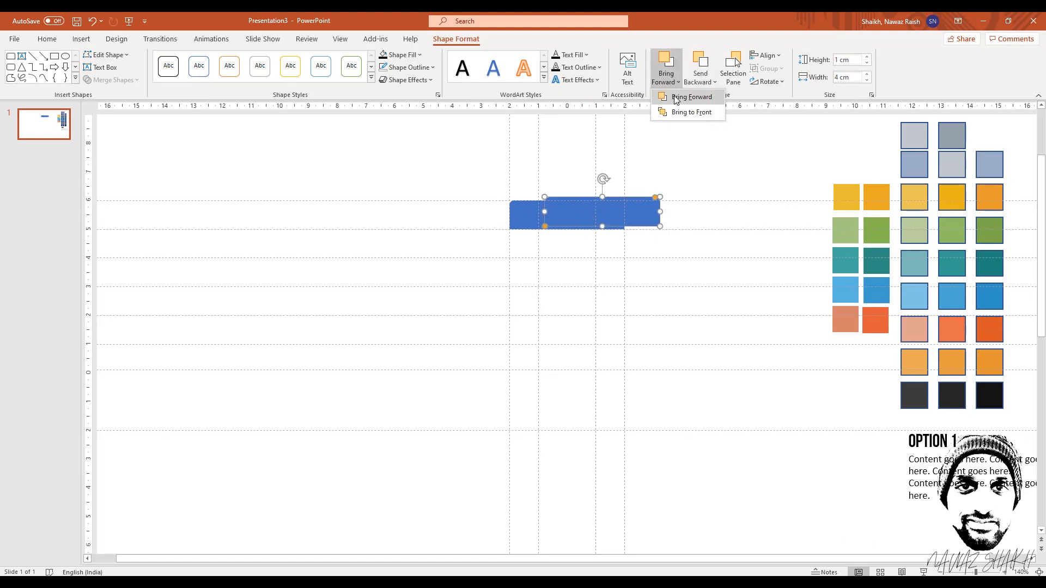
click(687, 97)
drag(599, 193, 636, 209)
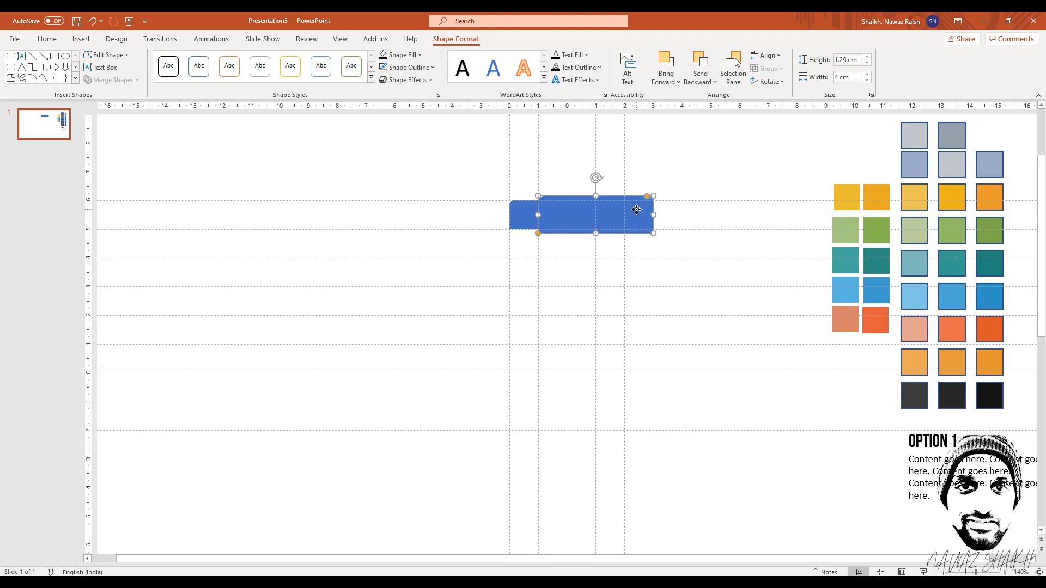
- Fragment the two overlapping rounded rectangles and delete the surplus piece outside the original shape
shift+click(531, 219)
click(111, 80)
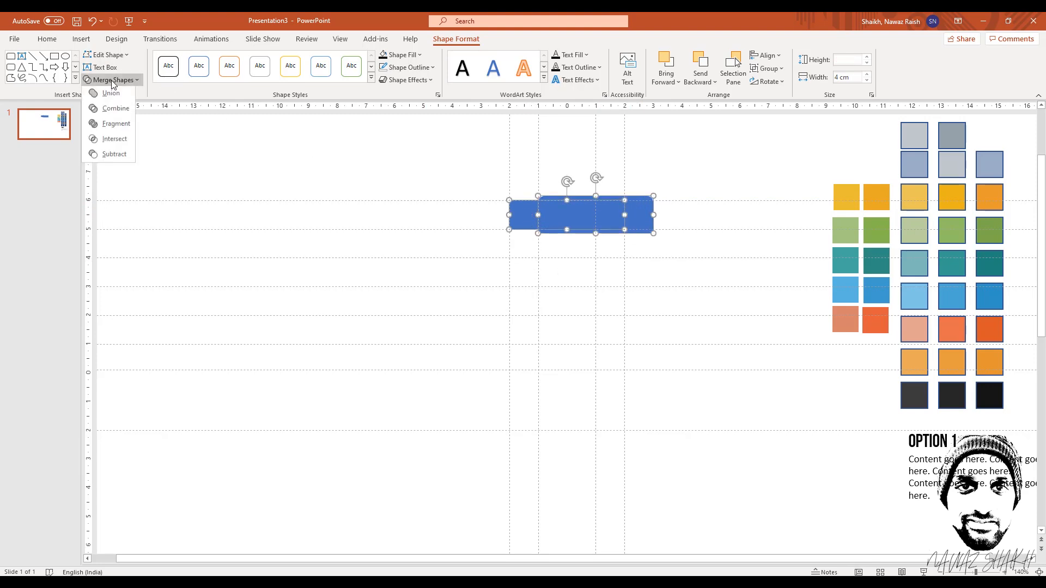
click(110, 128)
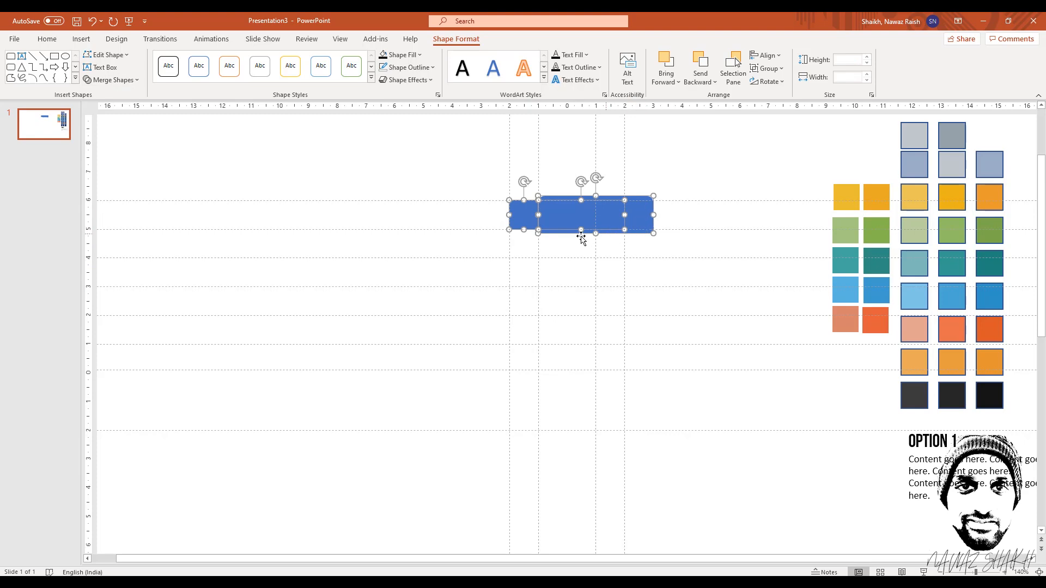
click(552, 273)
click(641, 217)
drag(641, 218, 651, 309)
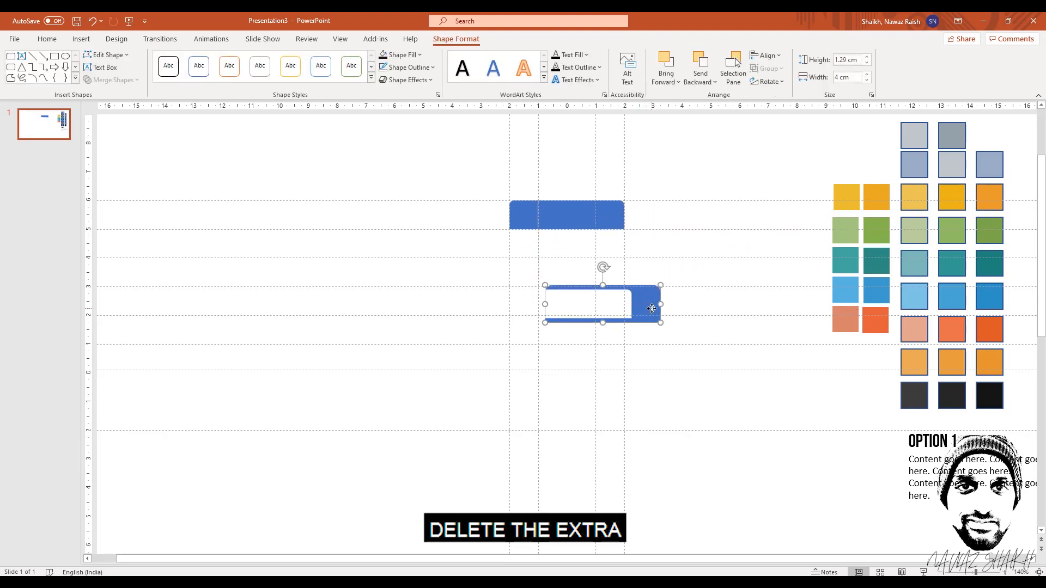
key(Delete)
mouse_move(572, 215)
mouse_down()
mouse_move(576, 240)
mouse_move(575, 213)
mouse_up()
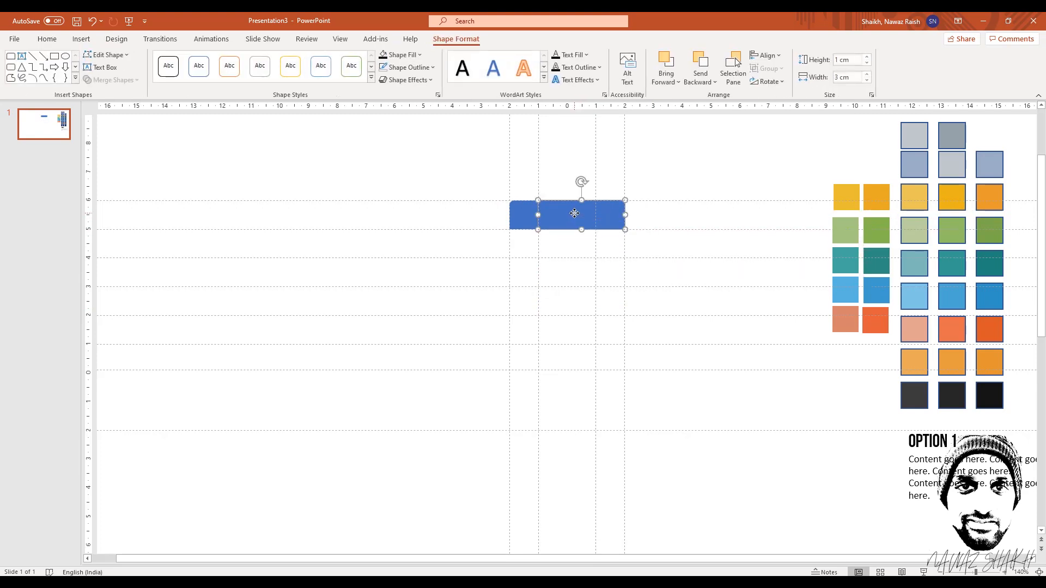
click(518, 215)
key(ctrl+a)
click(556, 287)
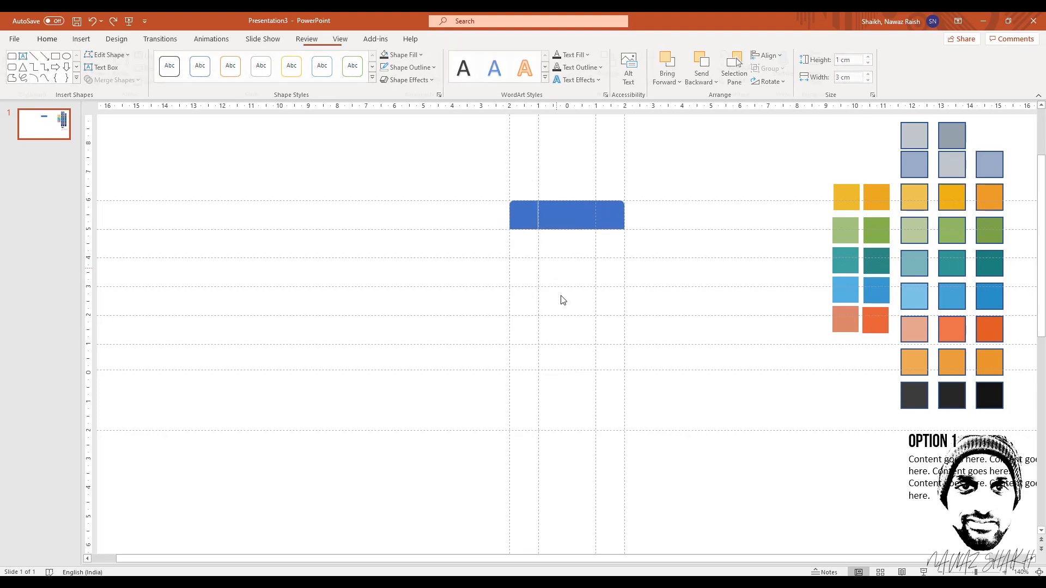
- Fill the narrow left piece of the rounded rectangle with the light grey from the first palette swatch using the Eyedropper
click(528, 225)
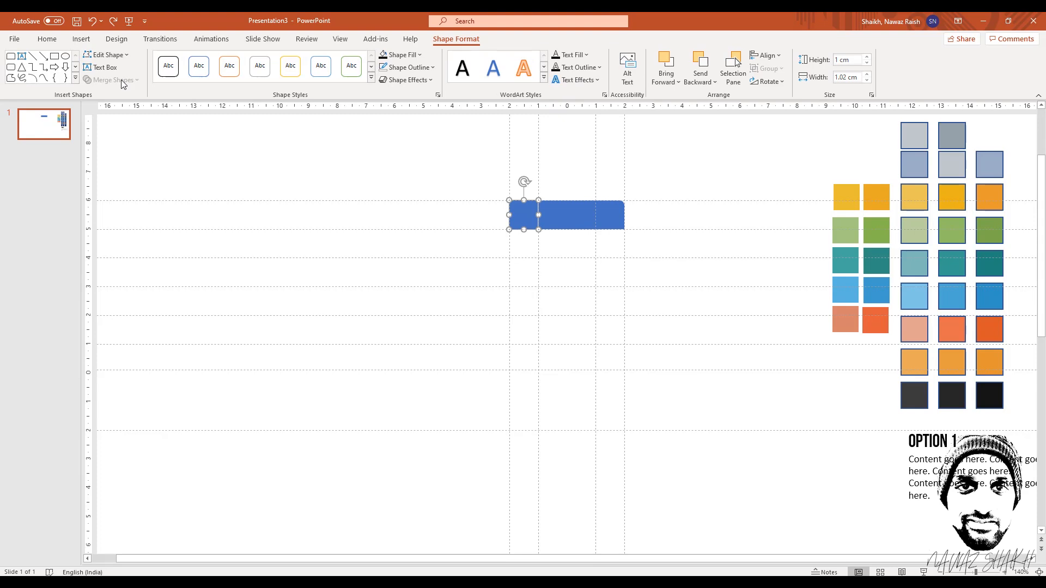
click(419, 55)
click(404, 239)
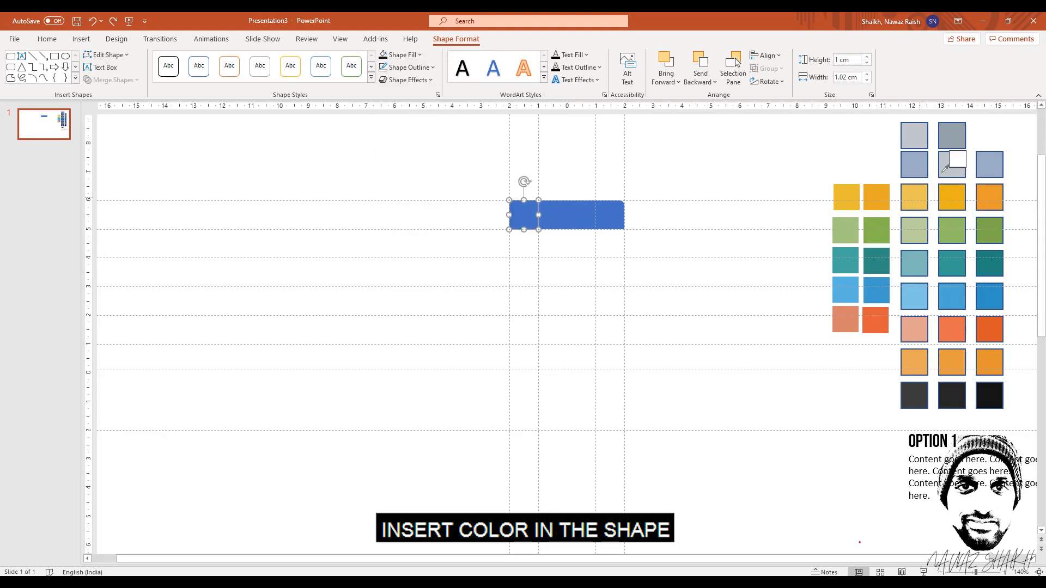
click(920, 139)
- Fill the wider right piece with the darker grey from the top row of palette swatches using the Eyedropper
click(573, 223)
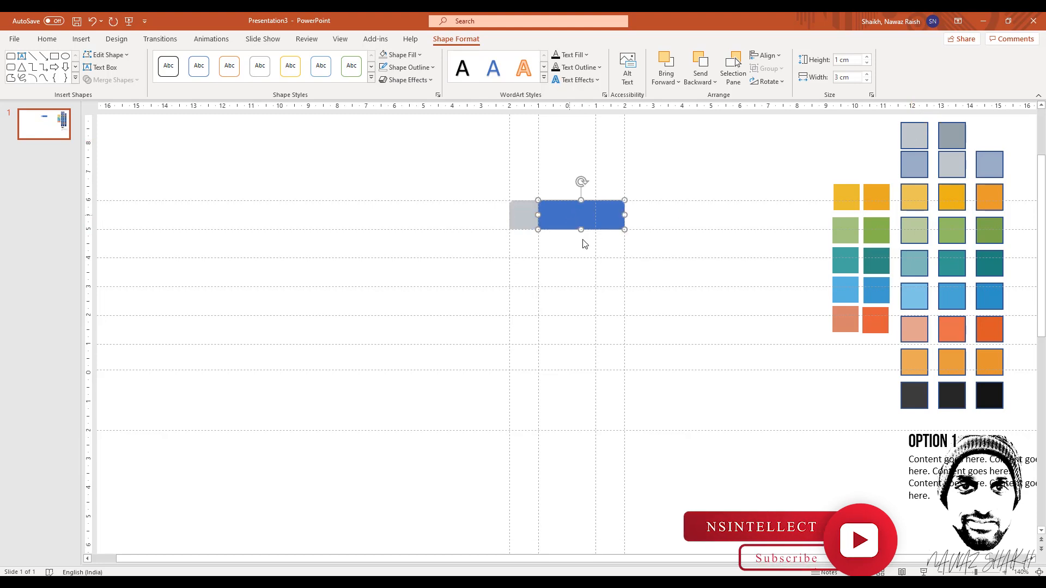
click(425, 64)
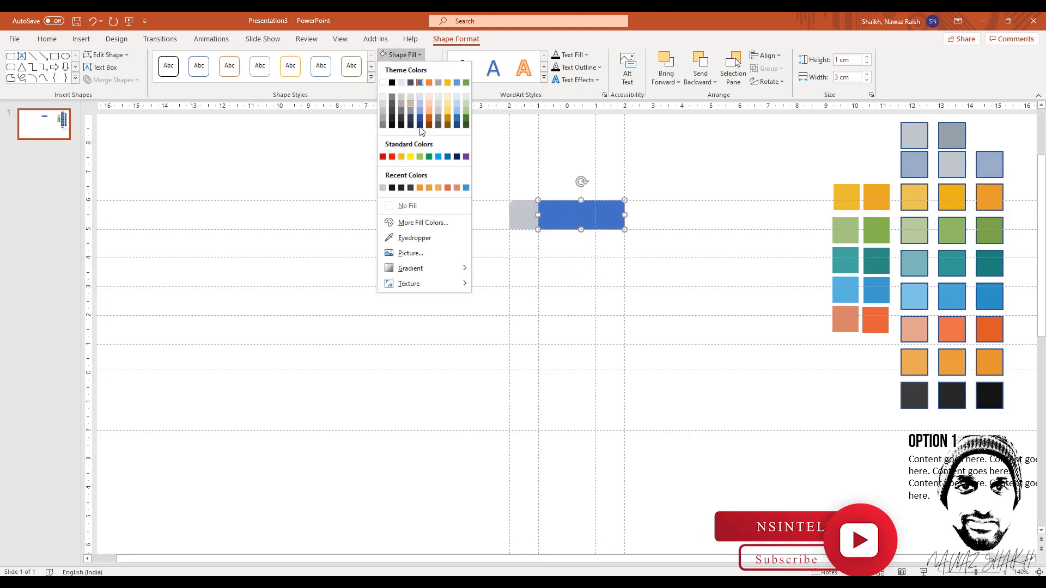
click(405, 237)
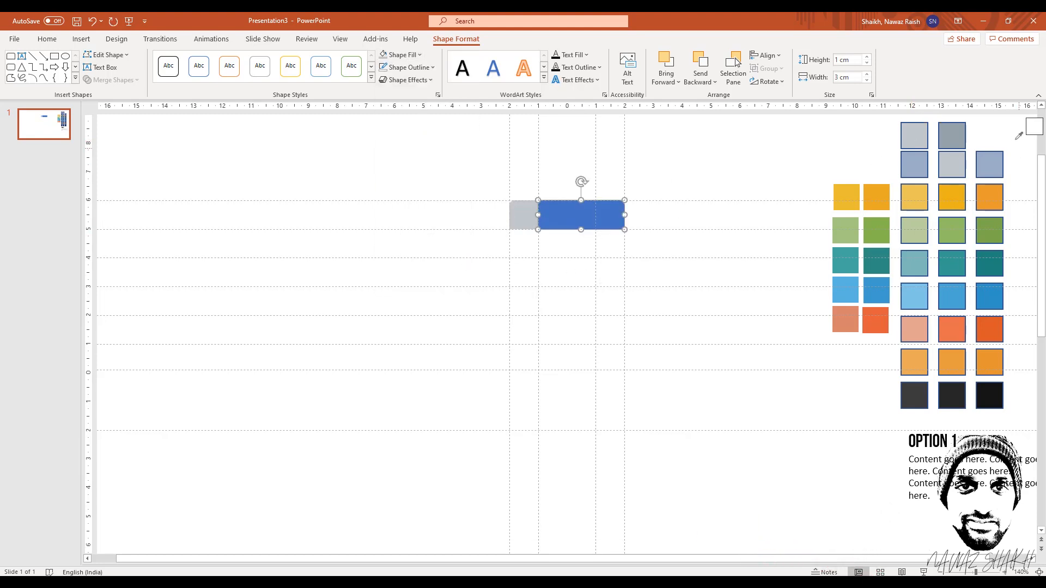
click(954, 137)
click(611, 306)
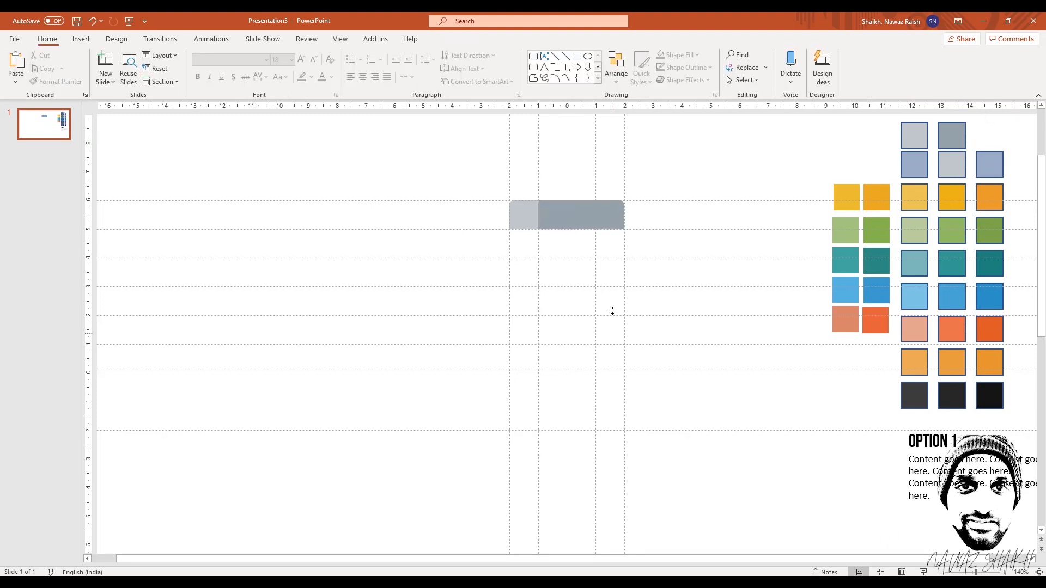
- Insert a rectangle, 4 cm wide and 1 cm high, directly below the grey rounded shape
click(82, 39)
click(199, 80)
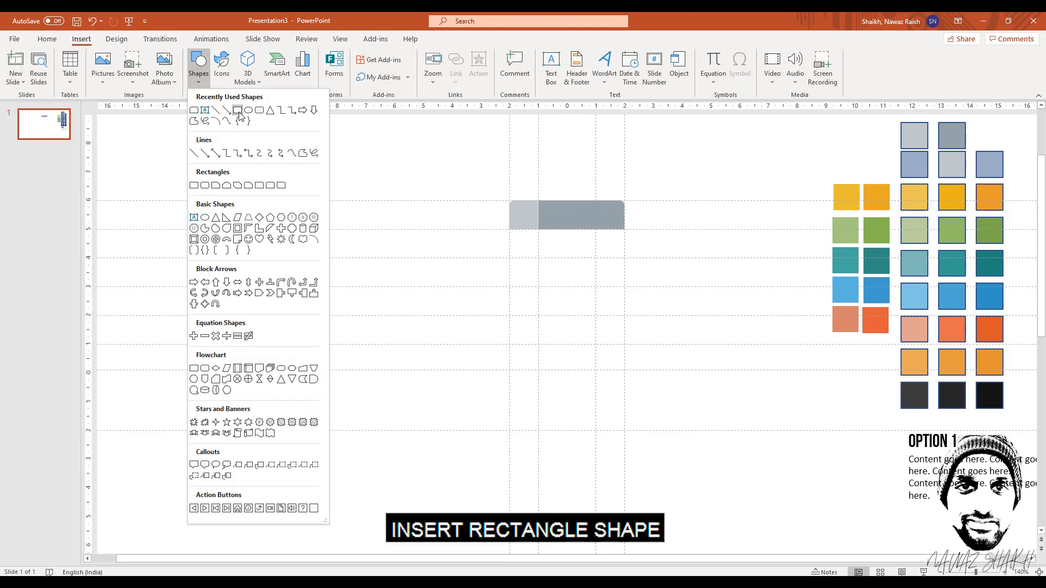
click(238, 110)
drag(509, 229, 623, 261)
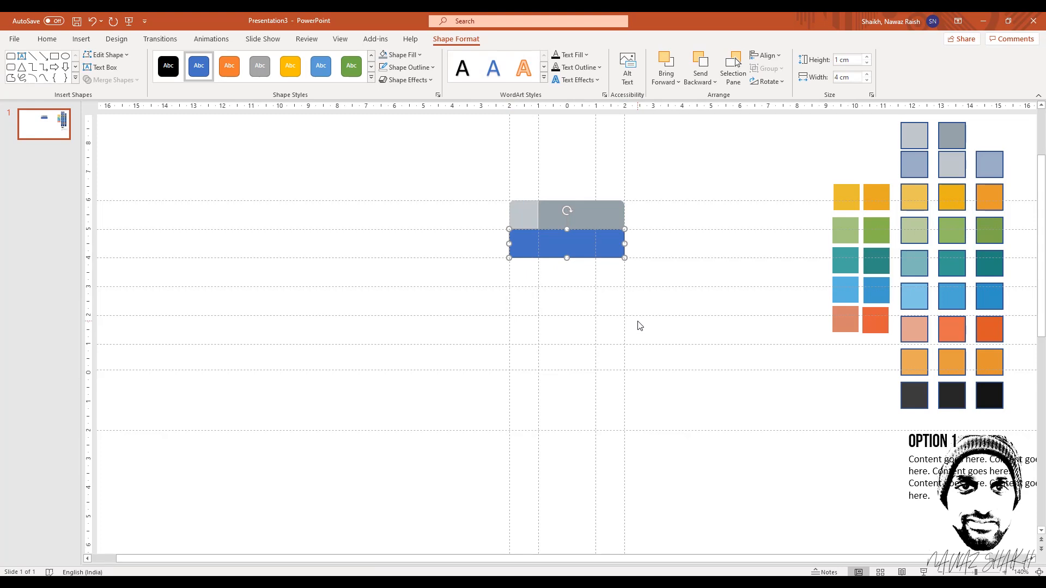
- Duplicate the blue rectangle as a 0.56 cm high strip centred on the original
key(ctrl+d)
mouse_move(579, 256)
mouse_down()
mouse_move(567, 264)
mouse_move(561, 245)
mouse_up()
click(553, 291)
- Remove the outlines from both the blue rectangle and its inner strip
click(584, 247)
shift+click(583, 255)
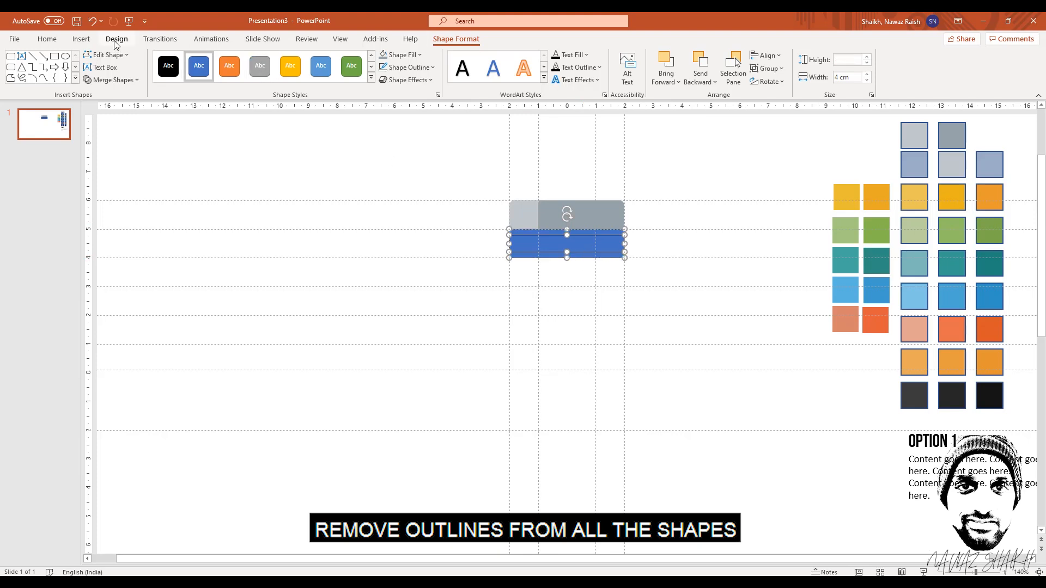
click(384, 67)
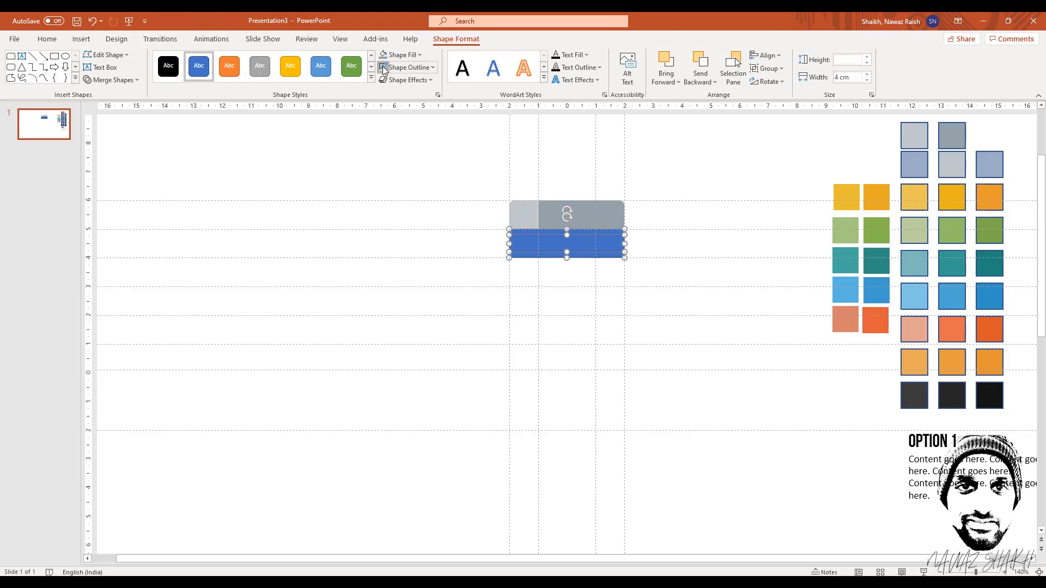
click(589, 301)
- Fill the inner strip with the light grey from the second row of palette swatches using the Eyedropper
click(577, 245)
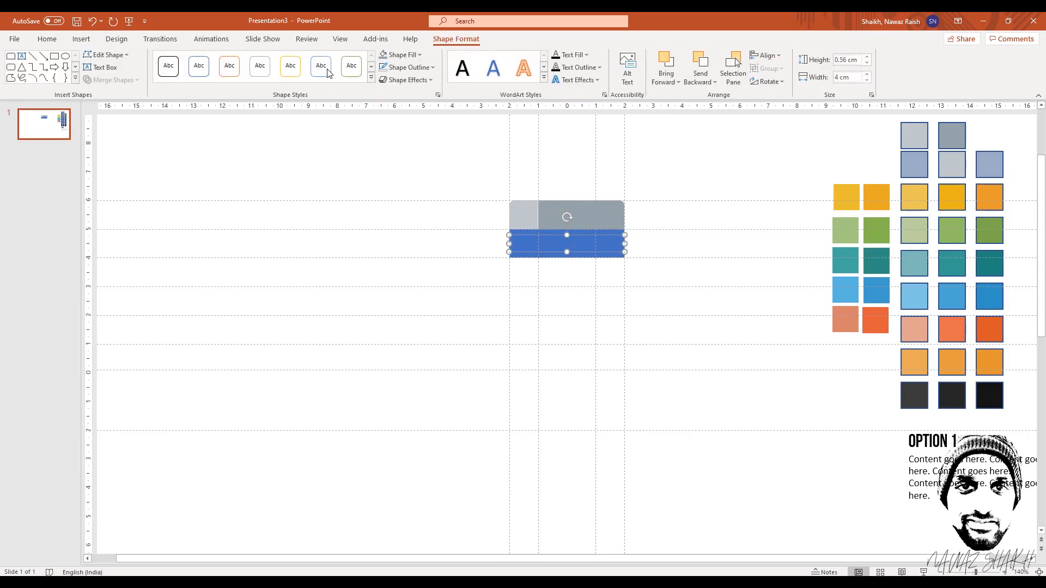
click(420, 55)
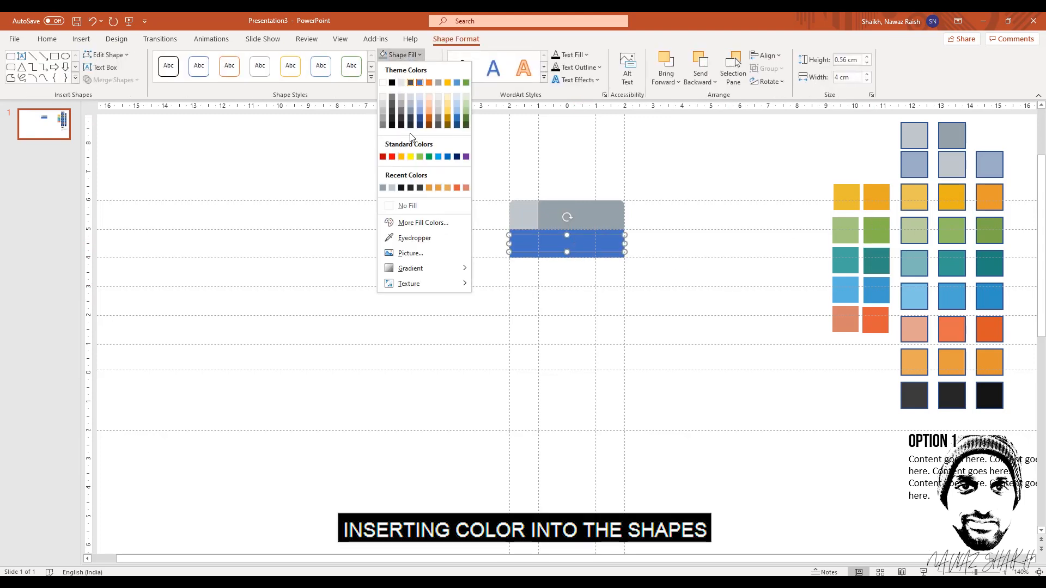
click(415, 238)
click(953, 165)
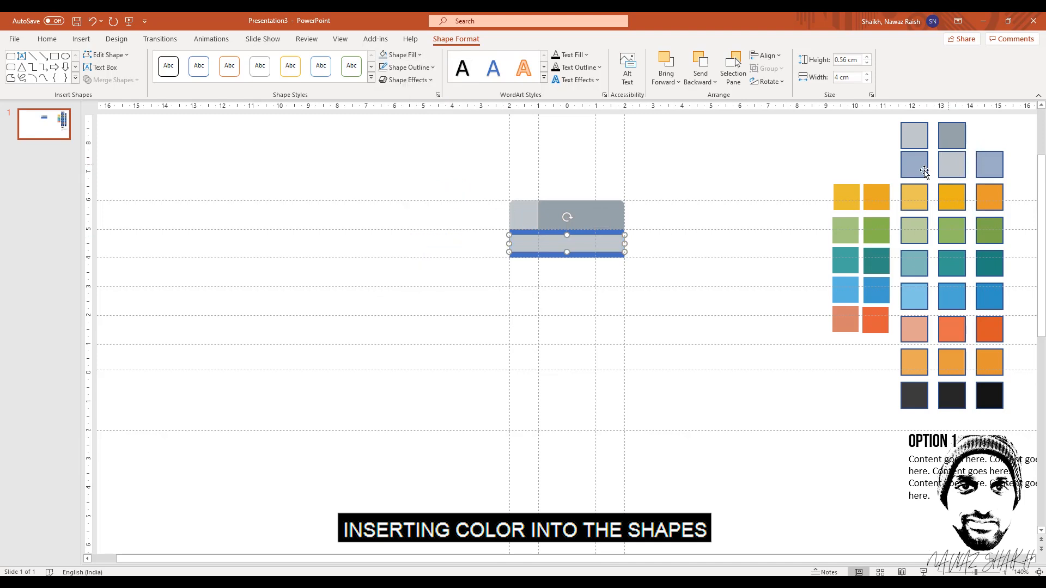
- Fill the 1 cm high rectangle behind the strip with the grey-blue palette swatch colour using the Eyedropper
triple_click(847, 59)
text(1)
key(Return)
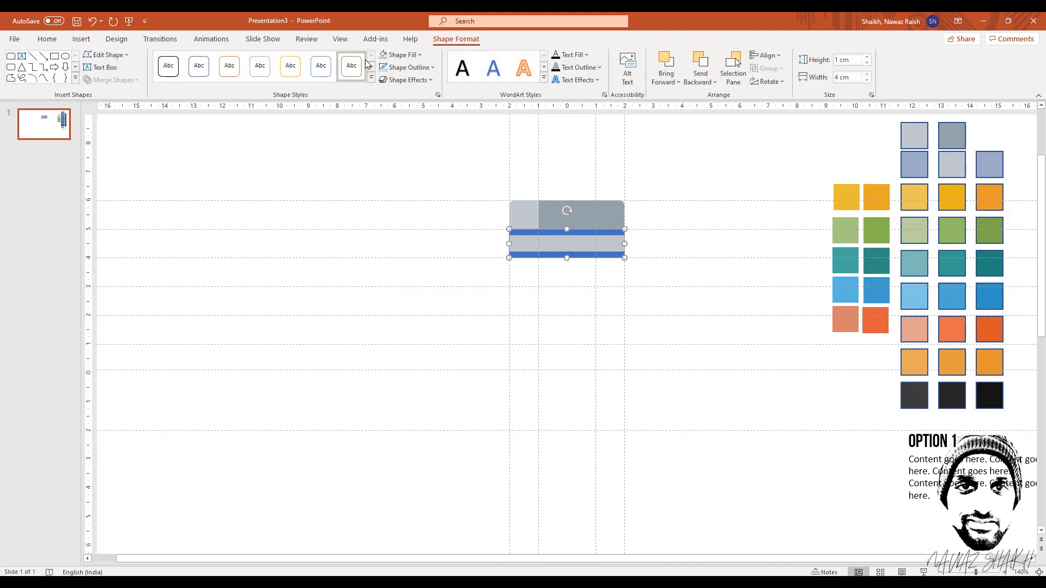
click(419, 55)
click(415, 238)
click(908, 169)
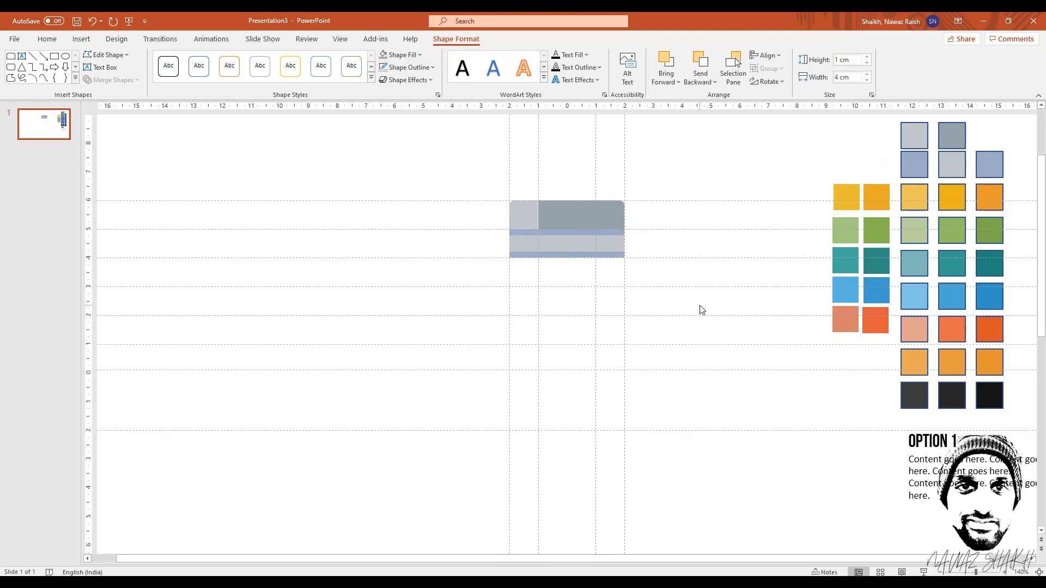
- Insert a 1 cm square below the stack's left end and copy it along the row, with a 2 cm wide middle piece
click(701, 309)
click(77, 40)
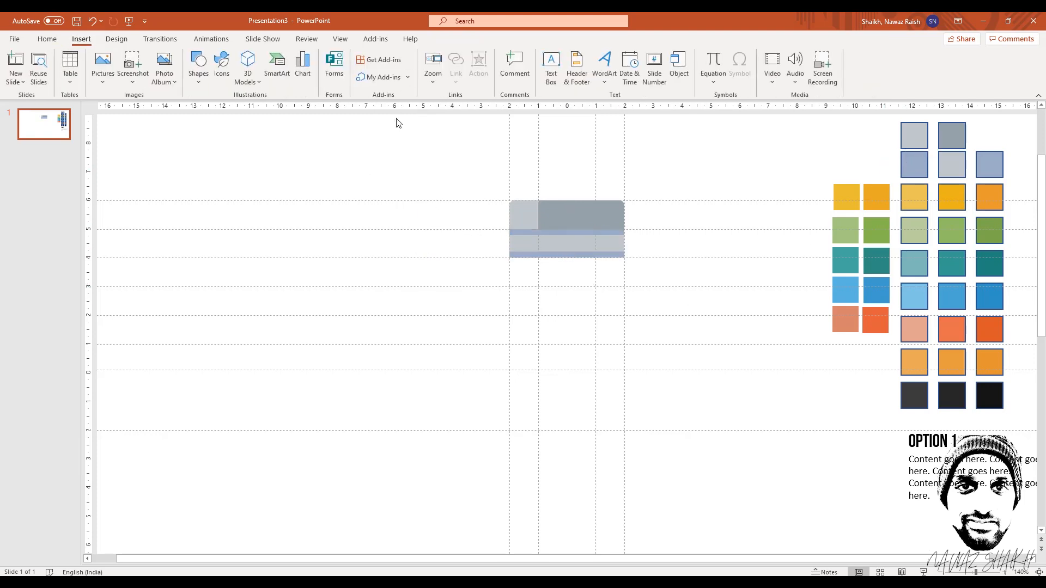
click(198, 70)
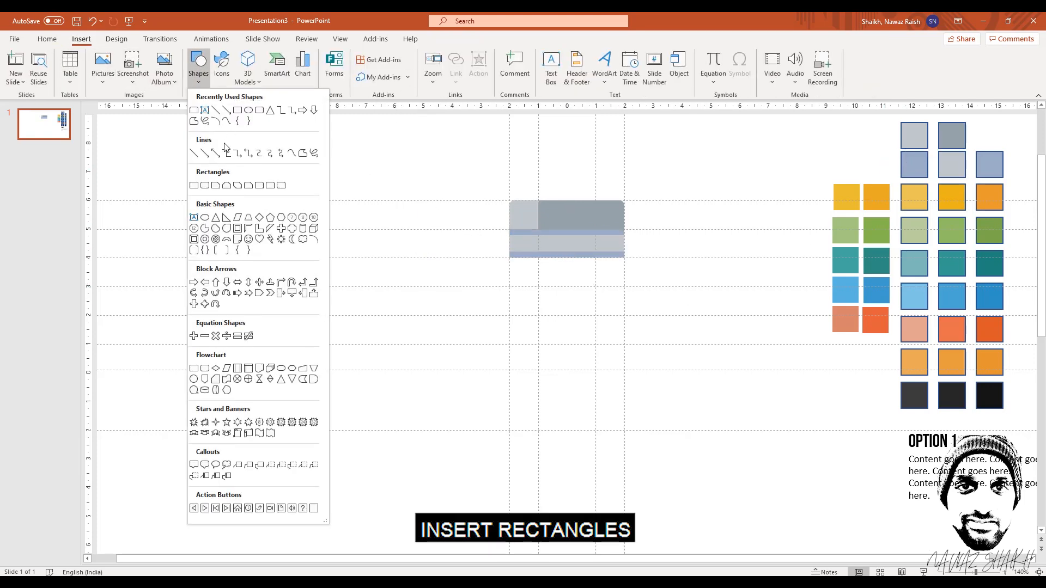
click(194, 186)
drag(509, 257, 539, 287)
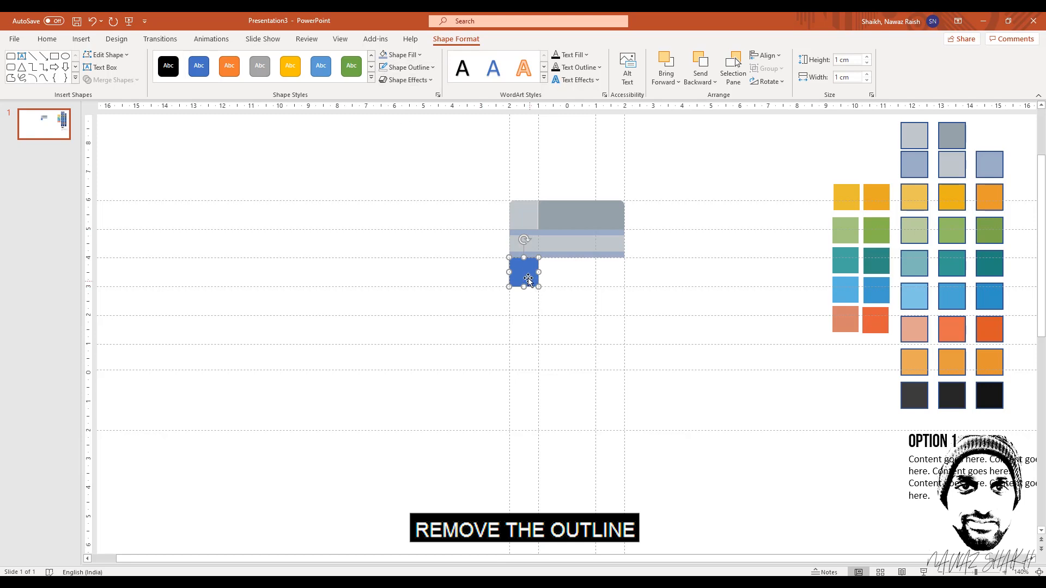
drag(528, 278, 596, 274)
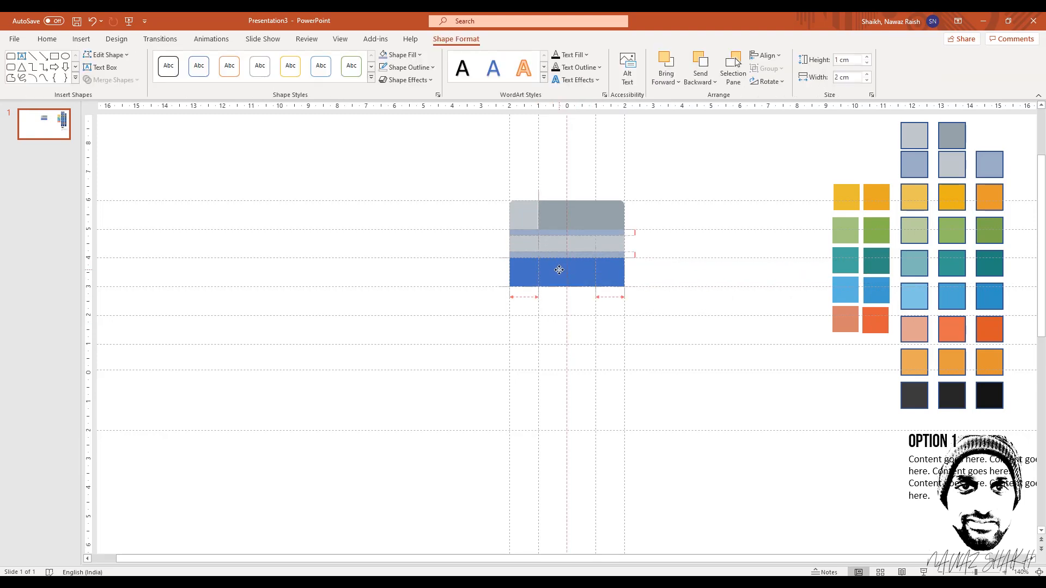
- Copy the row of three blue pieces directly below itself
click(549, 320)
click(531, 282)
shift+click(586, 274)
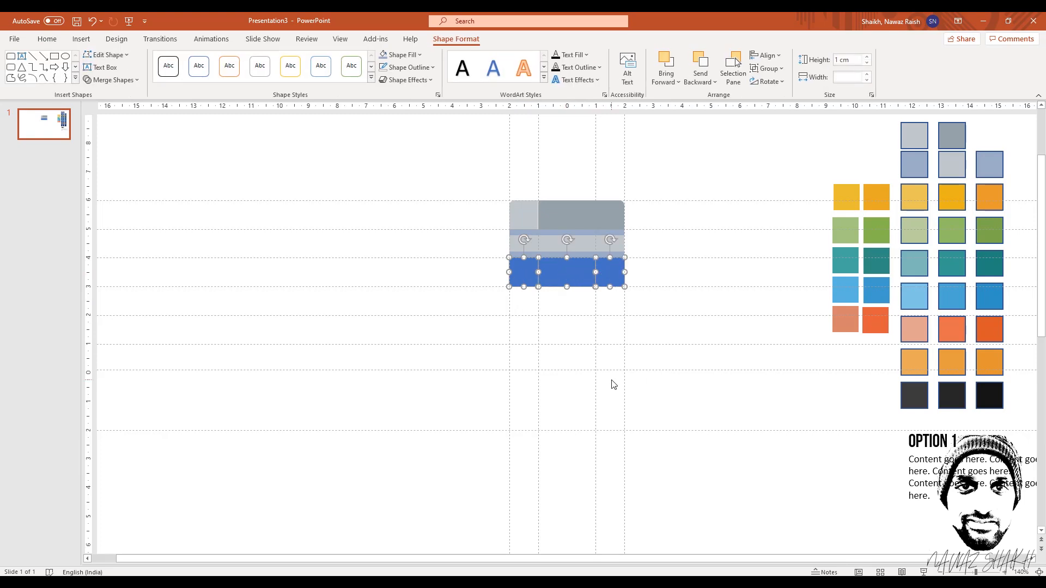
mouse_move(575, 282)
mouse_down()
mouse_move(574, 297)
mouse_move(564, 290)
mouse_up()
- Fill the upper blue row's left square with the light yellow palette swatch colour using the Eyedropper
click(521, 292)
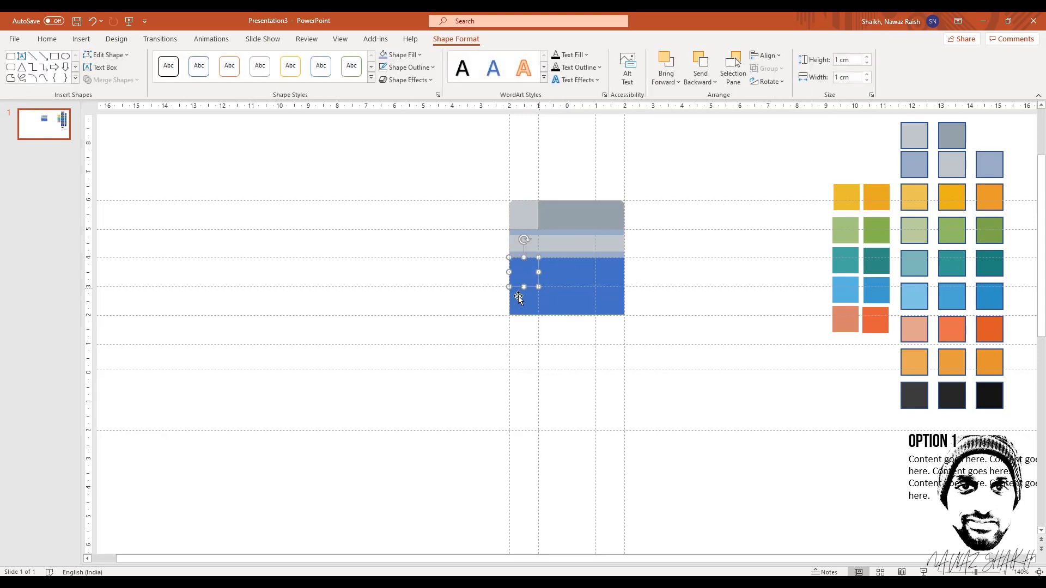
click(420, 56)
click(416, 248)
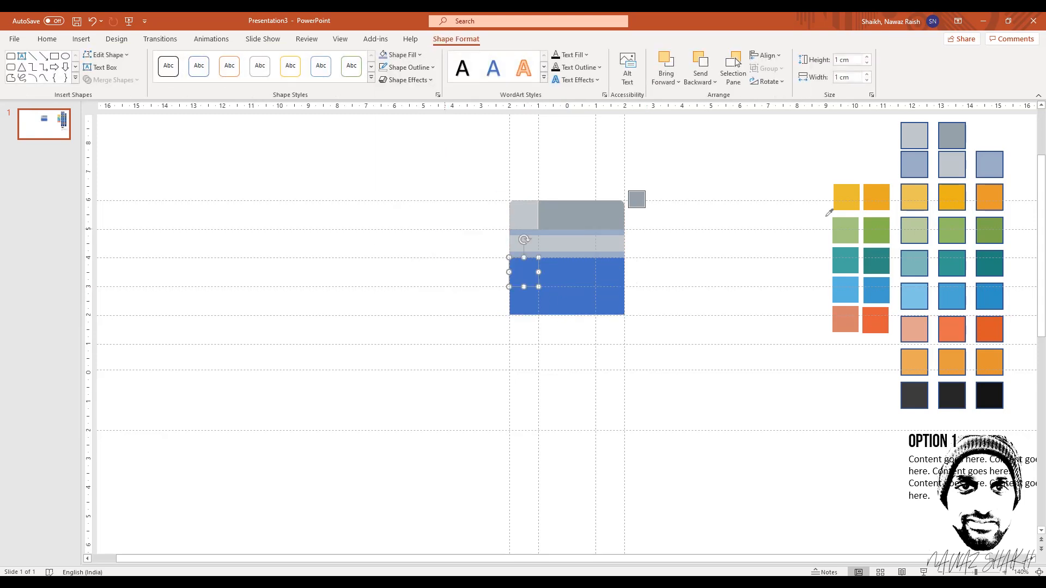
click(919, 194)
click(420, 55)
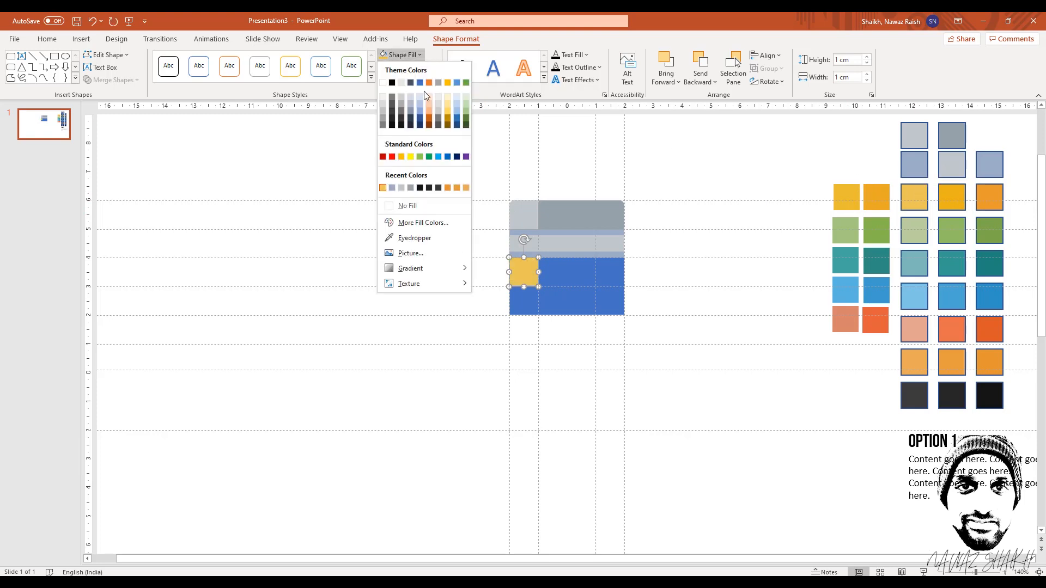
click(411, 238)
click(951, 197)
- Fill the same row's middle piece with the deep yellow swatch and its right square with the orange swatch using the Eyedropper
key(Tab)
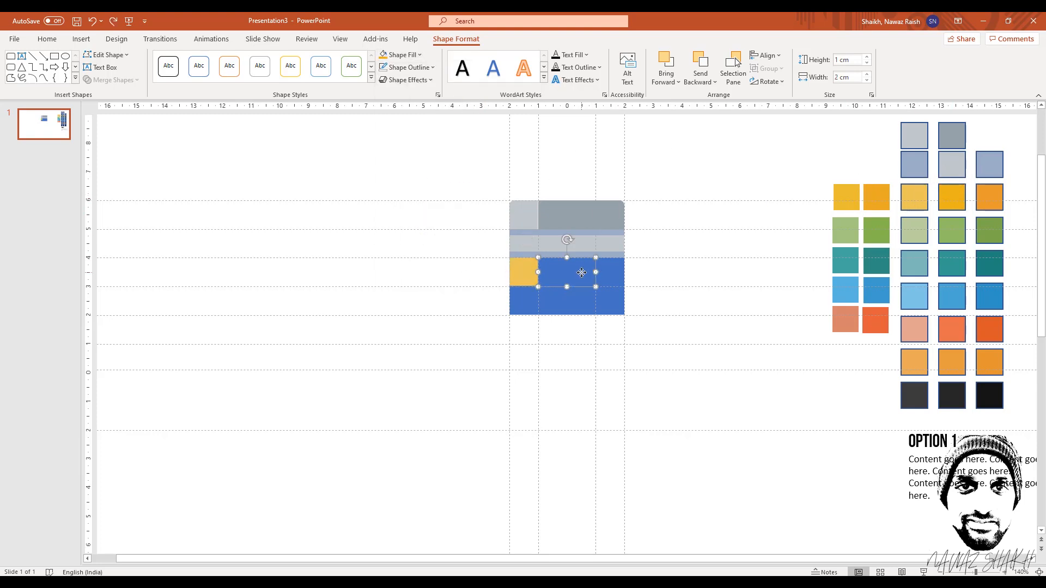
click(414, 55)
click(414, 238)
click(951, 198)
click(420, 54)
click(412, 237)
click(989, 196)
- Copy the remaining blue three-piece row downward twice so the stack continues with three blue rows
click(540, 313)
shift+click(610, 301)
drag(567, 297, 560, 350)
click(567, 373)
click(658, 423)
- Fill the second row's left square with the light green swatch and its middle piece with the medium green swatch using the Eyedropper
click(526, 302)
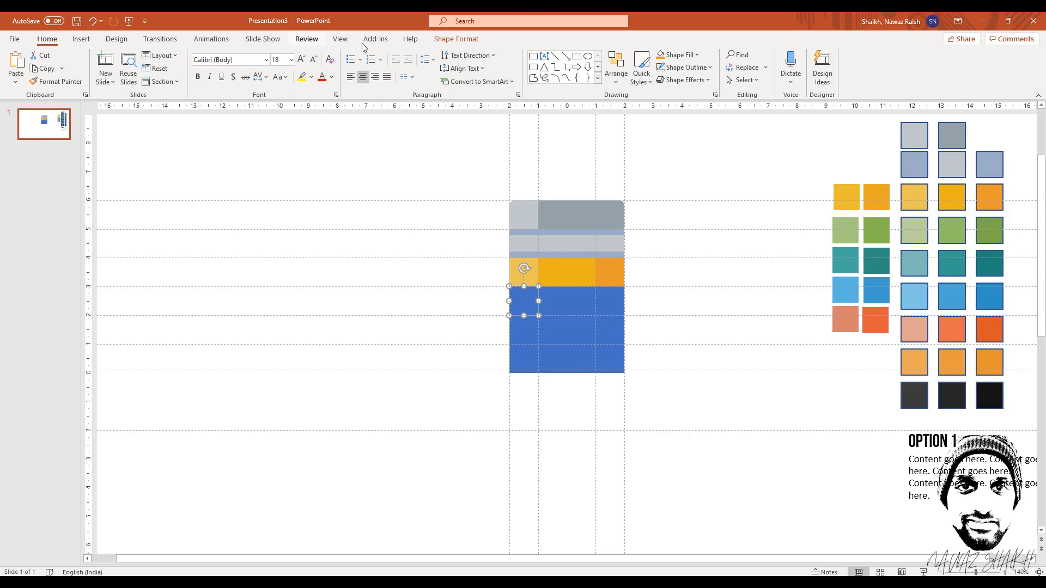
click(456, 39)
click(402, 55)
click(406, 236)
click(926, 218)
click(560, 303)
click(402, 55)
click(406, 237)
click(953, 231)
- Fill the second row's right square with the dark green palette swatch colour using the Eyedropper
click(402, 54)
click(413, 238)
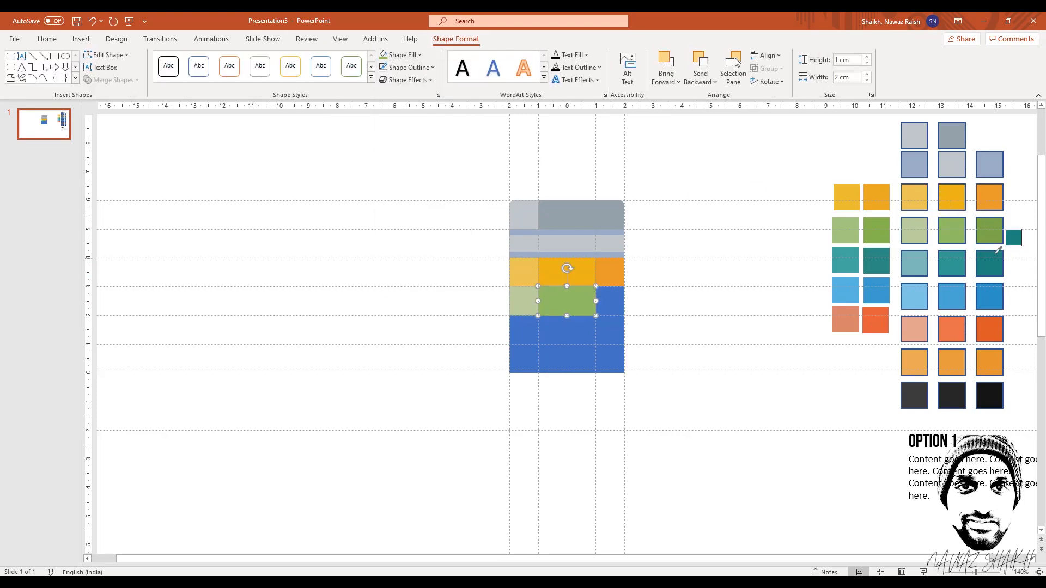
click(995, 251)
click(402, 54)
click(413, 238)
click(994, 231)
click(609, 300)
click(402, 55)
click(414, 238)
click(994, 221)
- Fill the third row's three pieces with the light, medium and dark teal swatch colours using the Eyedropper
click(524, 330)
click(402, 54)
click(413, 238)
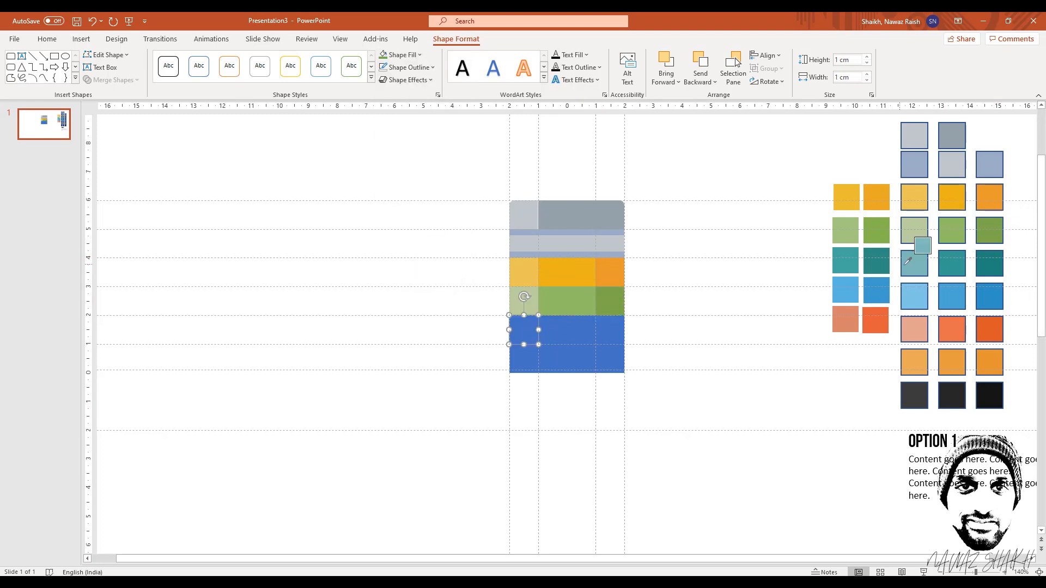
click(913, 256)
click(567, 329)
click(402, 54)
click(412, 238)
click(964, 260)
click(609, 330)
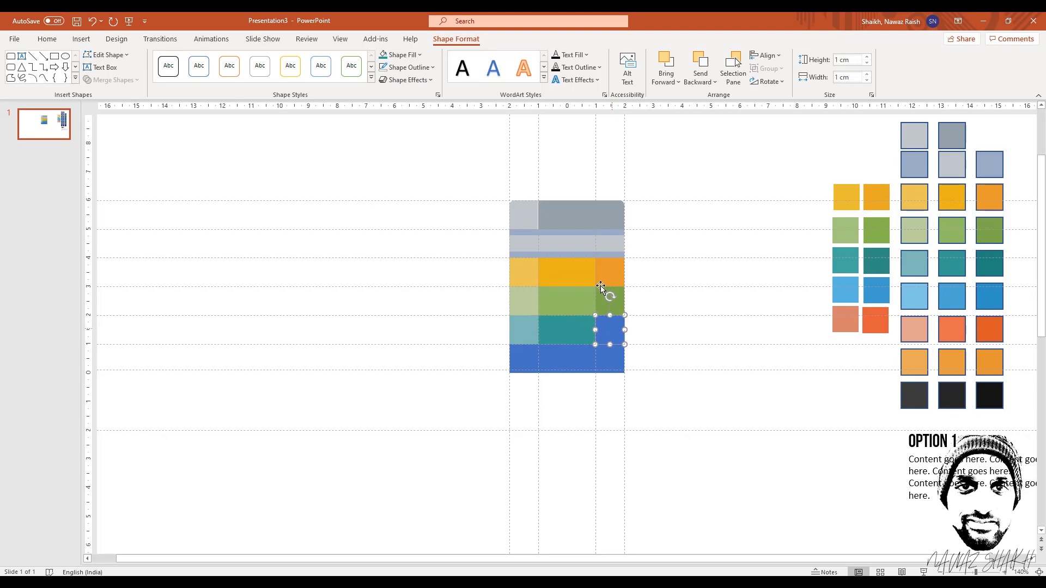
click(402, 54)
click(414, 238)
click(996, 256)
- Fill the fourth row's three pieces with the light, medium and dark sky-blue swatch colours using the Eyedropper
click(523, 358)
click(402, 54)
click(413, 238)
click(921, 288)
click(561, 361)
click(402, 55)
click(413, 238)
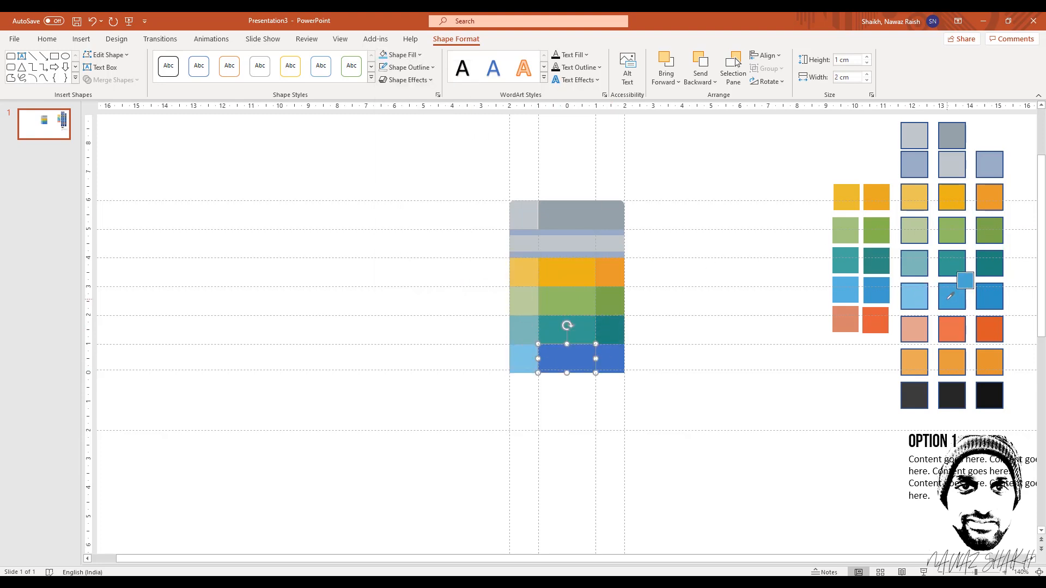
click(960, 281)
click(609, 359)
click(402, 54)
click(413, 238)
click(982, 298)
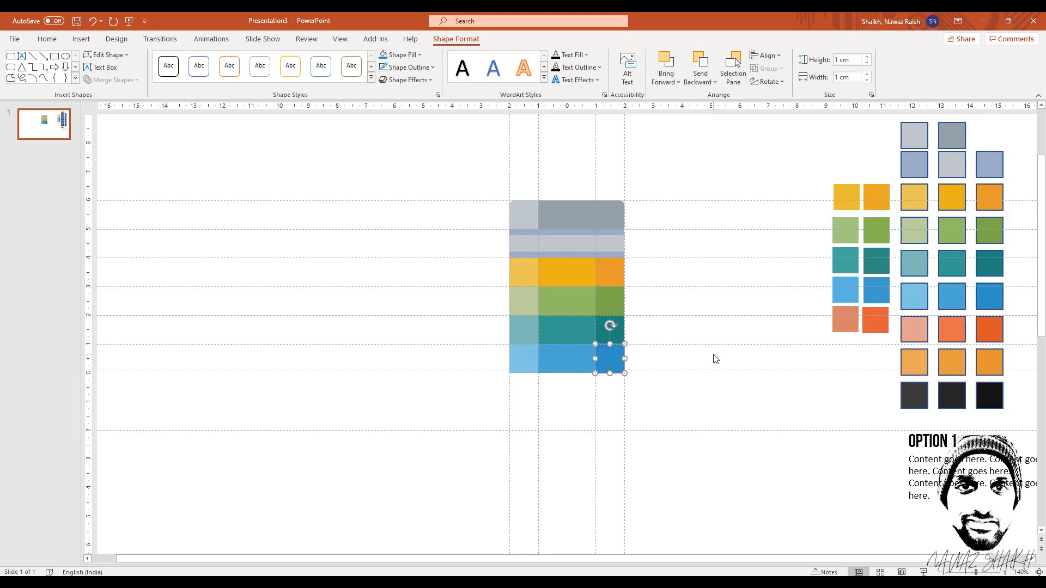
- Create a 0.13 cm wide, 1 cm high strip over the yellow row's left seam and copy it onto the right seam
drag(554, 274, 574, 266)
drag(541, 274, 542, 281)
key(Left)
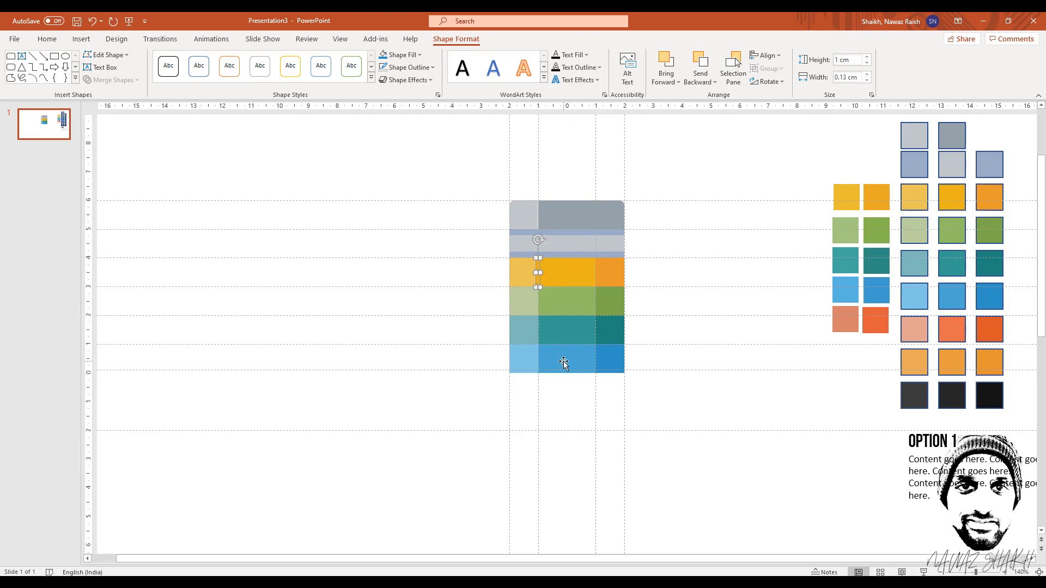
drag(538, 267, 595, 267)
drag(595, 267, 595, 264)
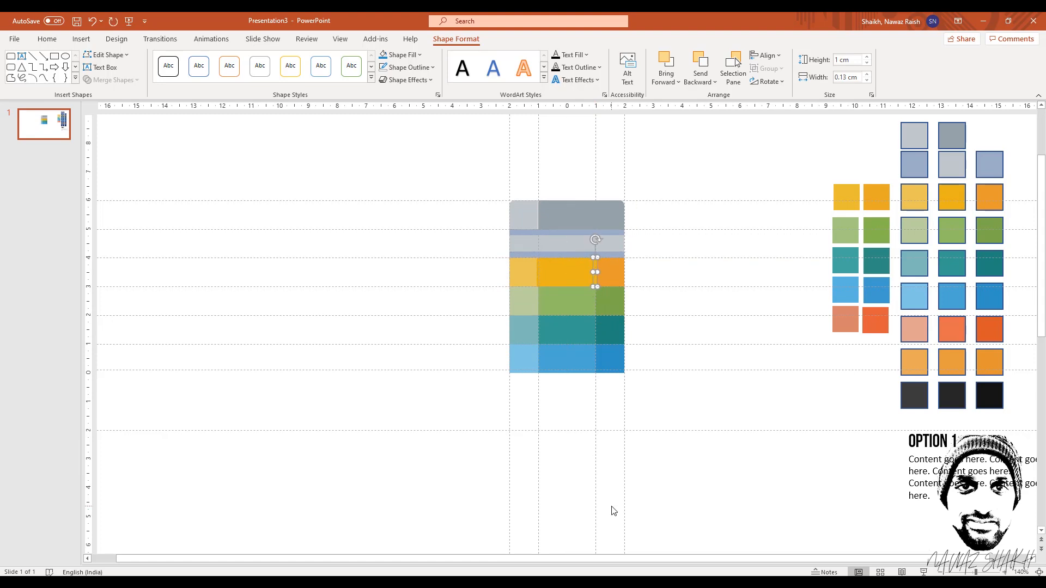
- Fill the left seam strip with the yellow and the right one with the orange-yellow swatch of the two-column palette using the Eyedropper
click(539, 268)
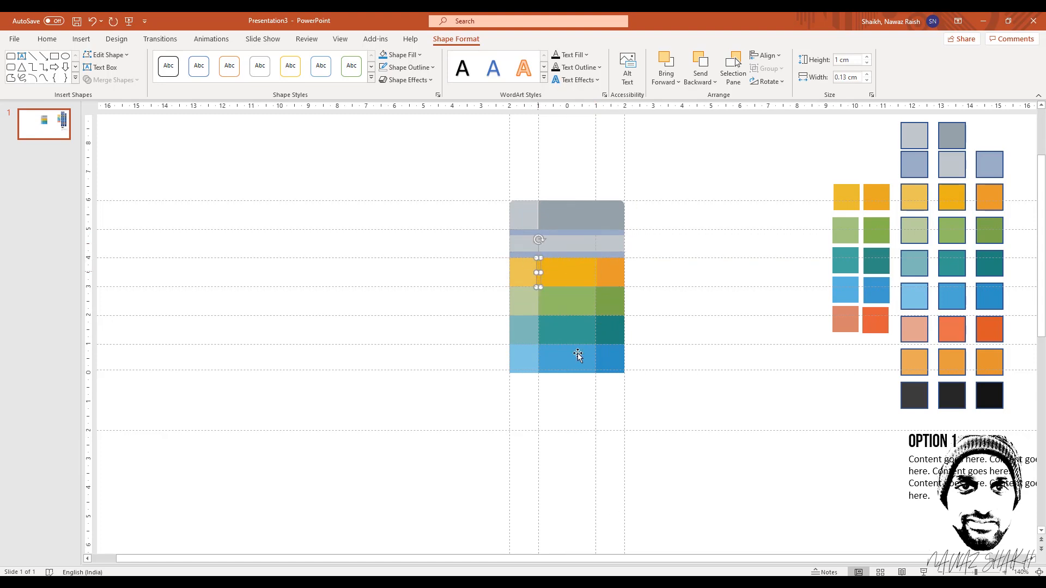
click(420, 55)
click(421, 236)
click(845, 190)
click(595, 271)
click(420, 55)
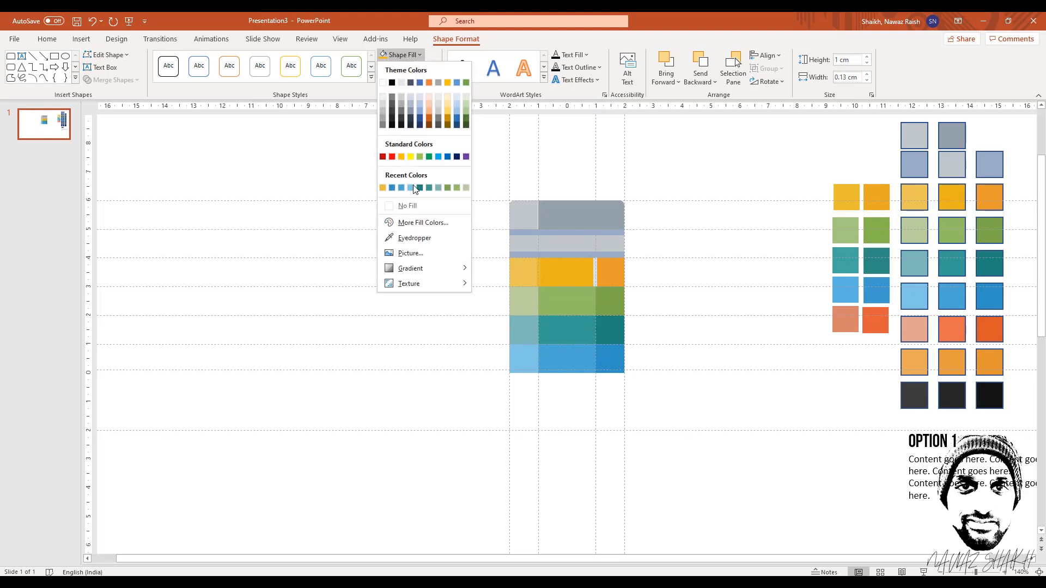
click(446, 237)
click(883, 197)
click(756, 327)
- Duplicate both seam strips down onto the green, teal and blue rows
click(539, 271)
shift+click(596, 271)
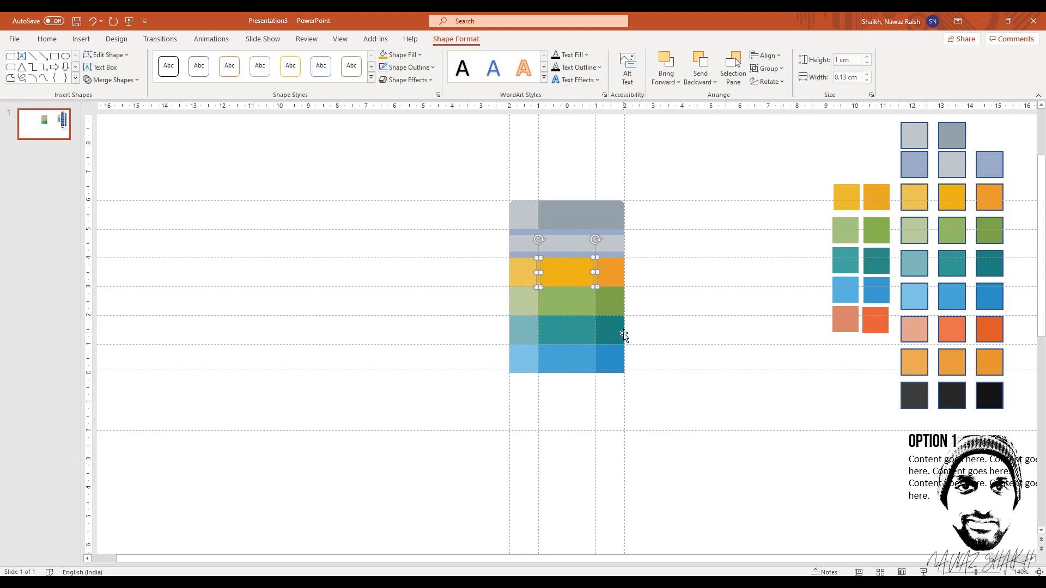
drag(597, 266, 594, 292)
key(ctrl+d)
key(ctrl+d)
- Fill the green row's two seam strips with matching green shades
click(420, 54)
click(402, 235)
click(567, 301)
click(595, 301)
click(420, 54)
key(Escape)
- Fill the teal row's two seam strips with matching teal shades using the Eyedropper
click(540, 327)
click(420, 54)
click(402, 236)
click(566, 330)
click(595, 329)
click(420, 54)
click(401, 235)
click(876, 261)
- Fill the blue row's two seam strips with the lighter and darker blues of the two-column palette using the Eyedropper
click(539, 358)
click(420, 54)
click(415, 237)
click(838, 296)
click(420, 55)
click(415, 238)
click(907, 296)
click(642, 334)
click(596, 358)
click(420, 56)
click(414, 237)
click(872, 288)
- Copy the complete blue row with its seam strips directly below the stack
click(674, 408)
drag(661, 340, 492, 380)
drag(568, 360, 560, 381)
- Fill the new bottom row's three pieces with the salmon, orange-red and dark orange swatch colours using the Eyedropper
click(523, 388)
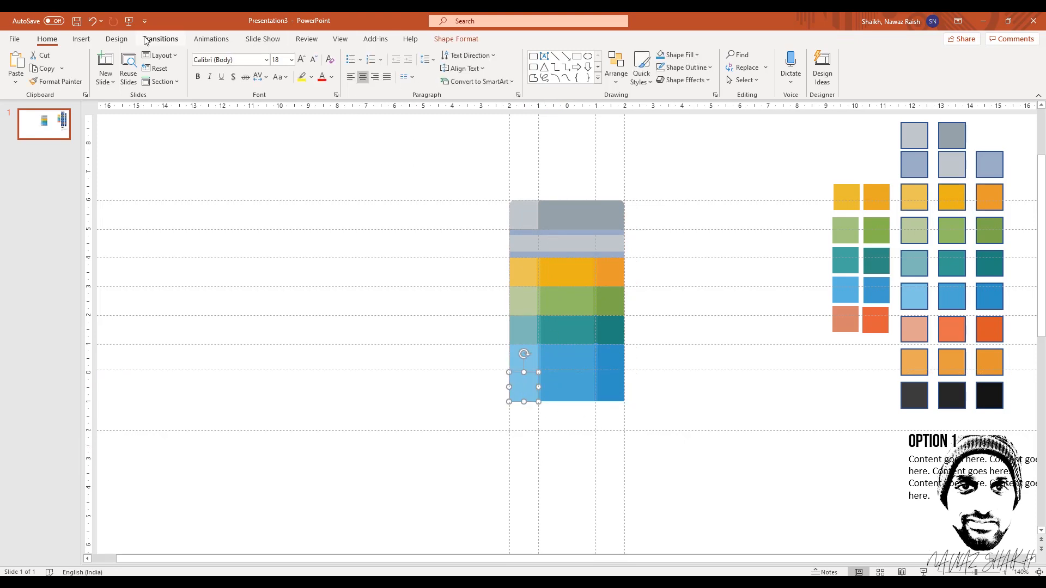
click(455, 39)
click(420, 55)
click(403, 144)
click(845, 319)
click(566, 393)
click(420, 54)
click(404, 144)
click(952, 329)
click(608, 384)
click(419, 54)
click(403, 144)
click(989, 327)
- Fill the bottom row's two seam strips with the salmon and orange-red shades of the two-column palette using the Eyedropper
click(539, 386)
click(420, 55)
click(403, 144)
click(846, 317)
click(597, 384)
click(420, 54)
click(411, 241)
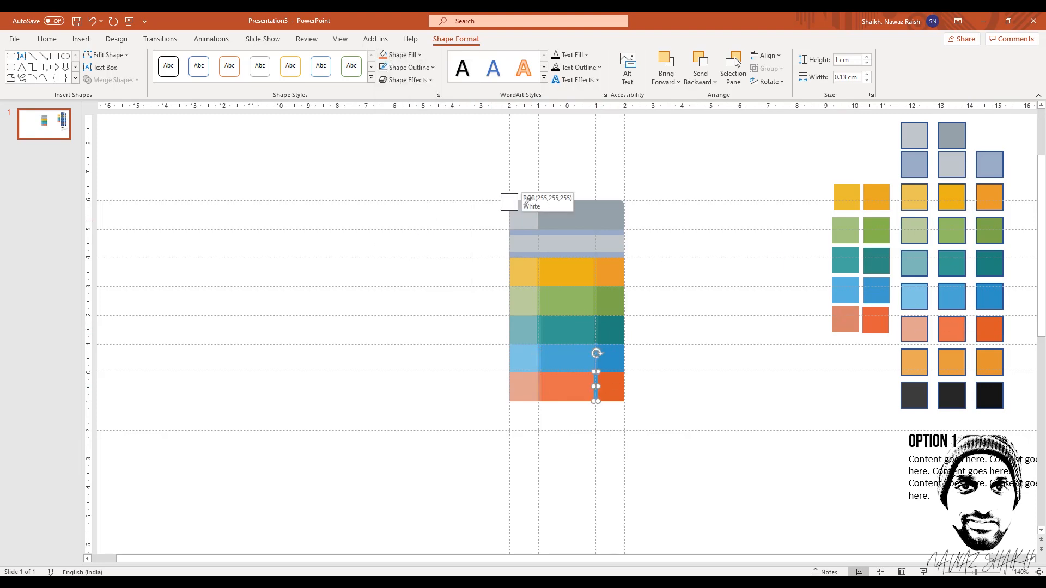
click(757, 506)
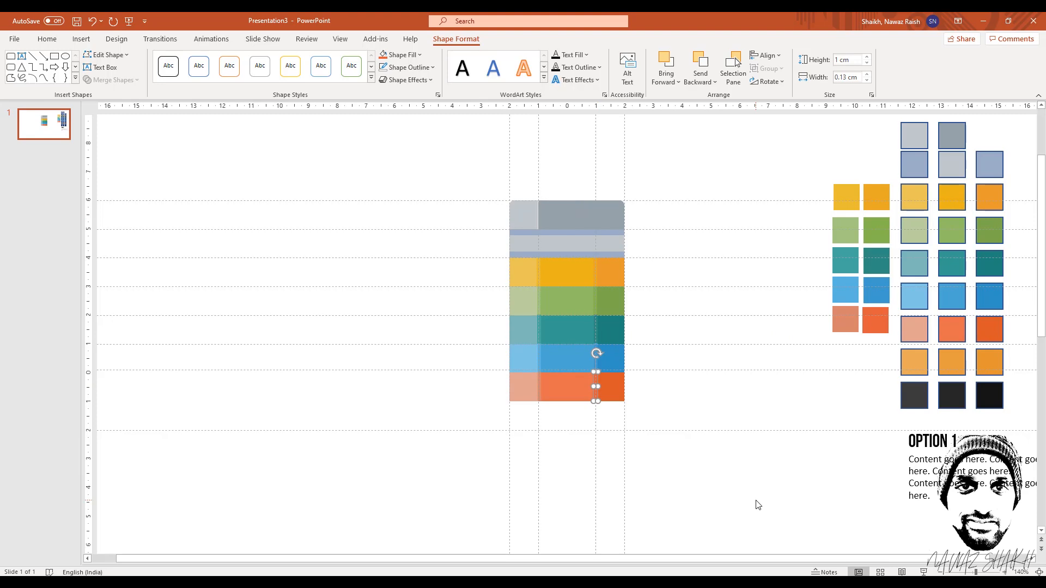
- Move the lowest horizontal guide down to the 3 cm mark and insert a triangle about 3.33 cm wide and 2.4 cm high
click(679, 493)
drag(715, 430, 708, 459)
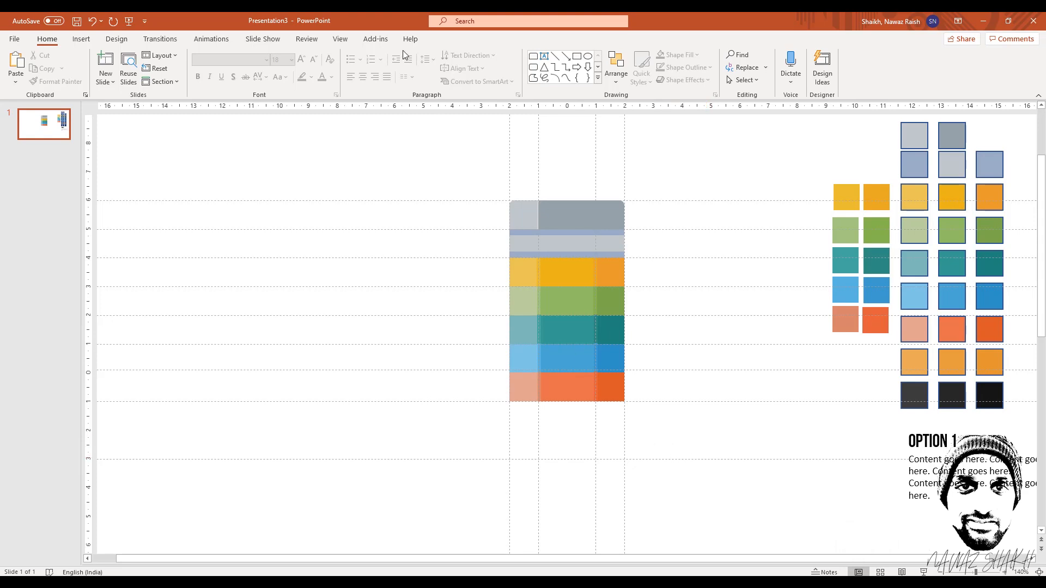
click(81, 39)
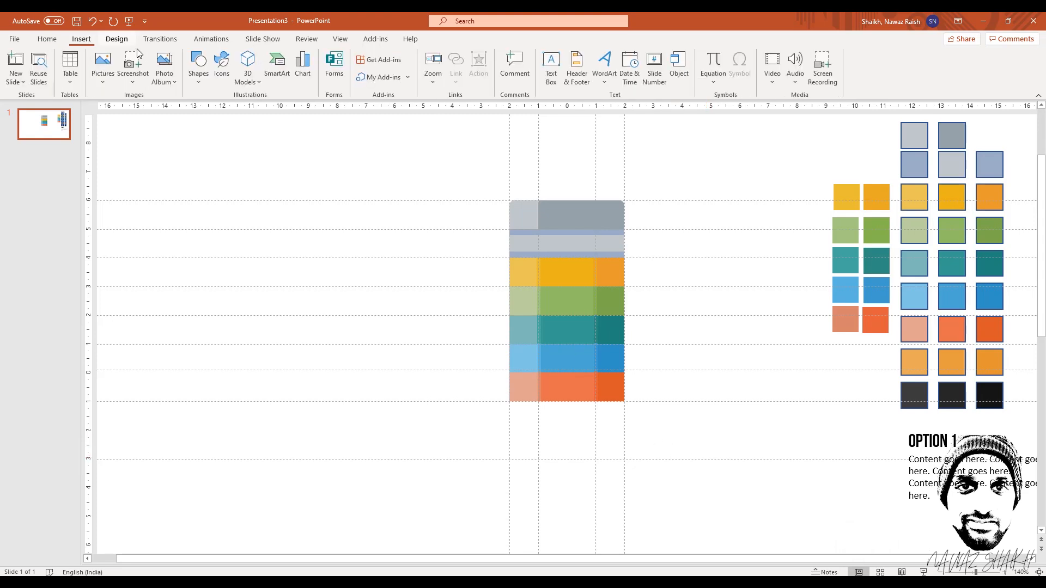
click(198, 68)
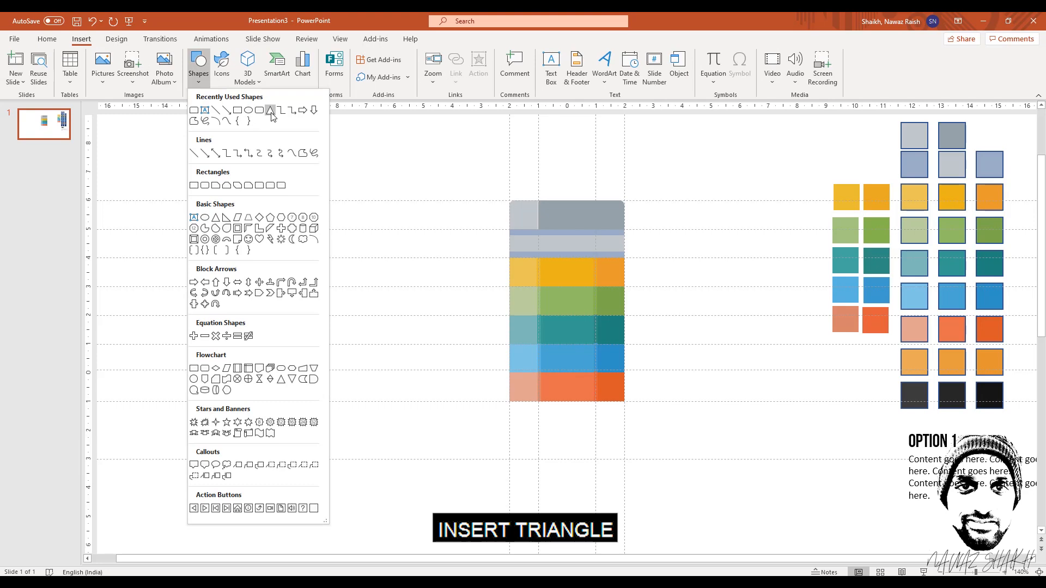
click(271, 113)
drag(438, 389, 535, 458)
- Flip the triangle vertically, place it below the stack and remove its outline
click(769, 82)
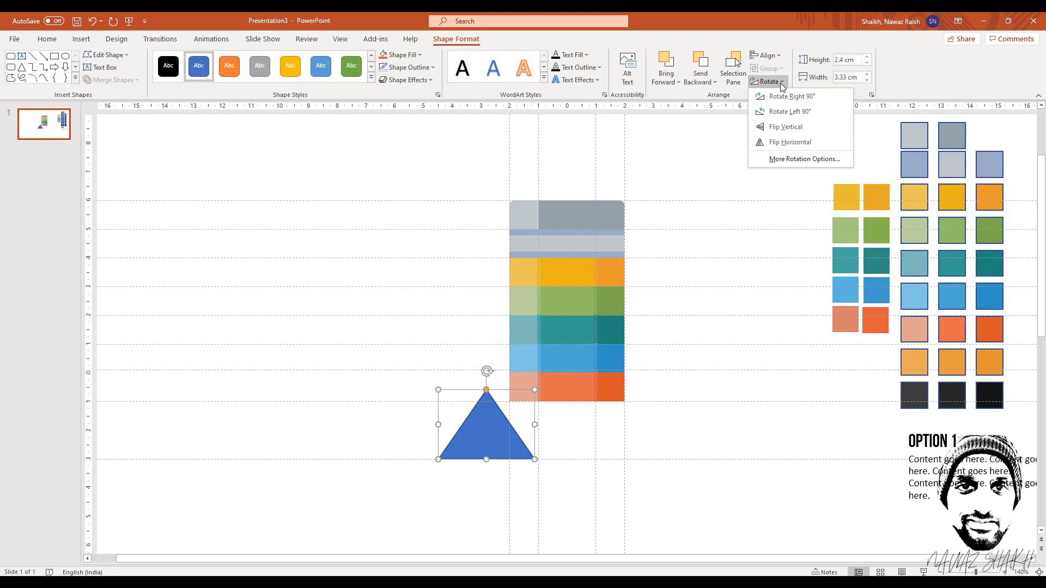
click(784, 126)
drag(482, 428, 506, 463)
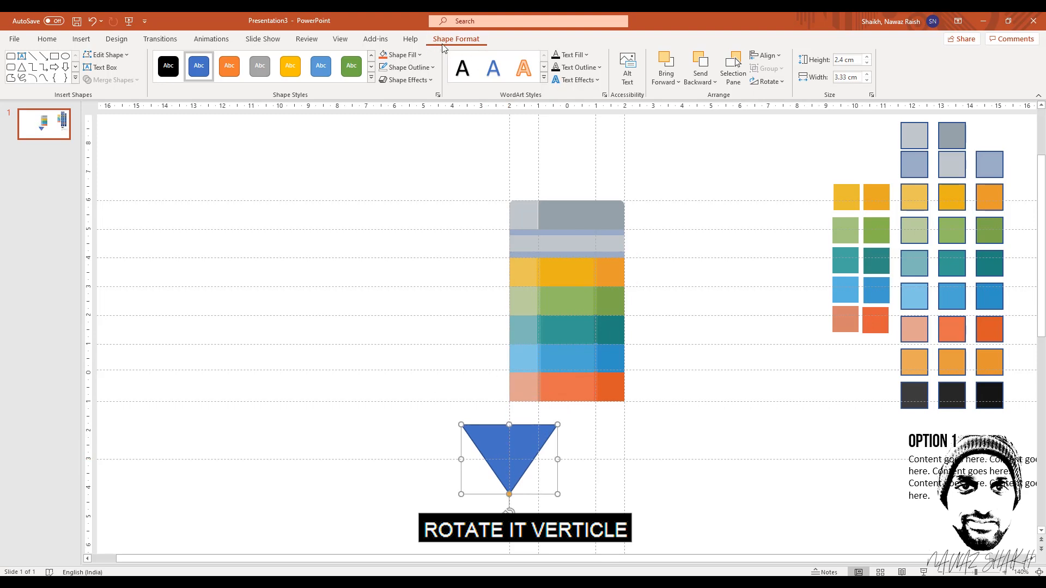
click(408, 67)
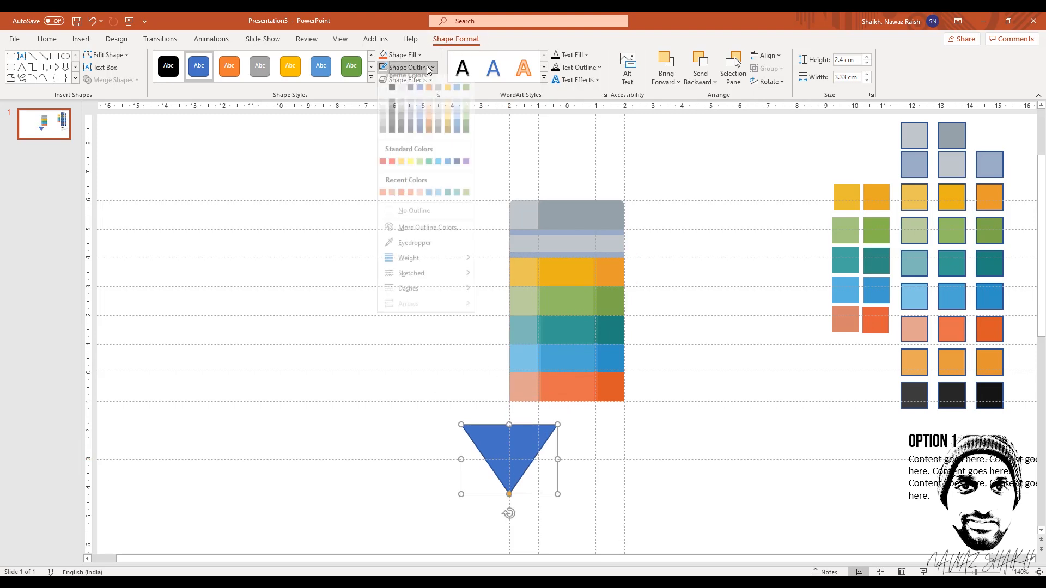
click(402, 218)
- Fit the triangle against the underside of the stack and widen it to 4 cm between the outer guides
mouse_move(493, 435)
mouse_down()
mouse_move(532, 435)
mouse_move(543, 413)
mouse_up()
drag(602, 435, 626, 437)
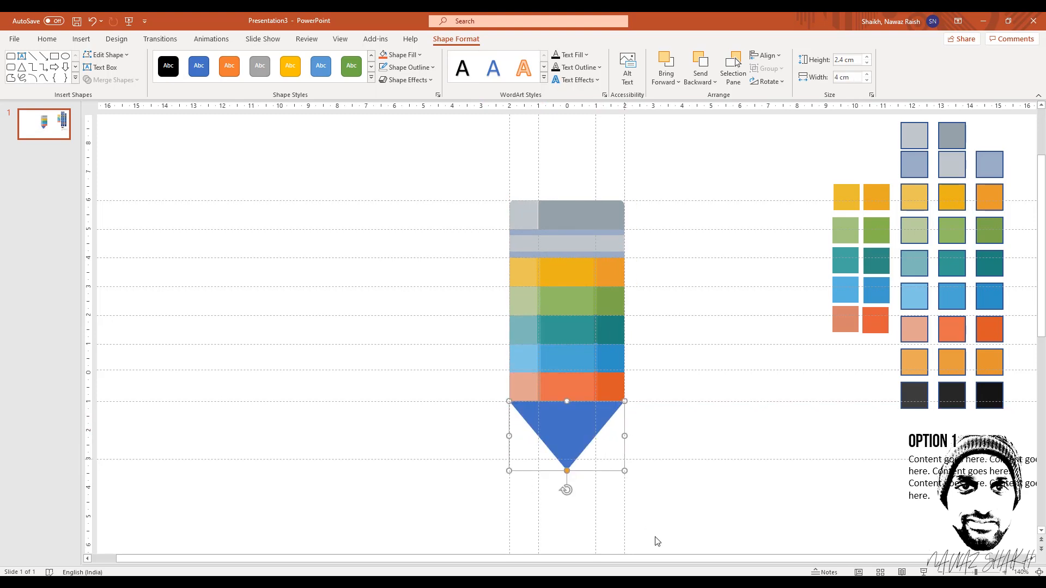
click(672, 489)
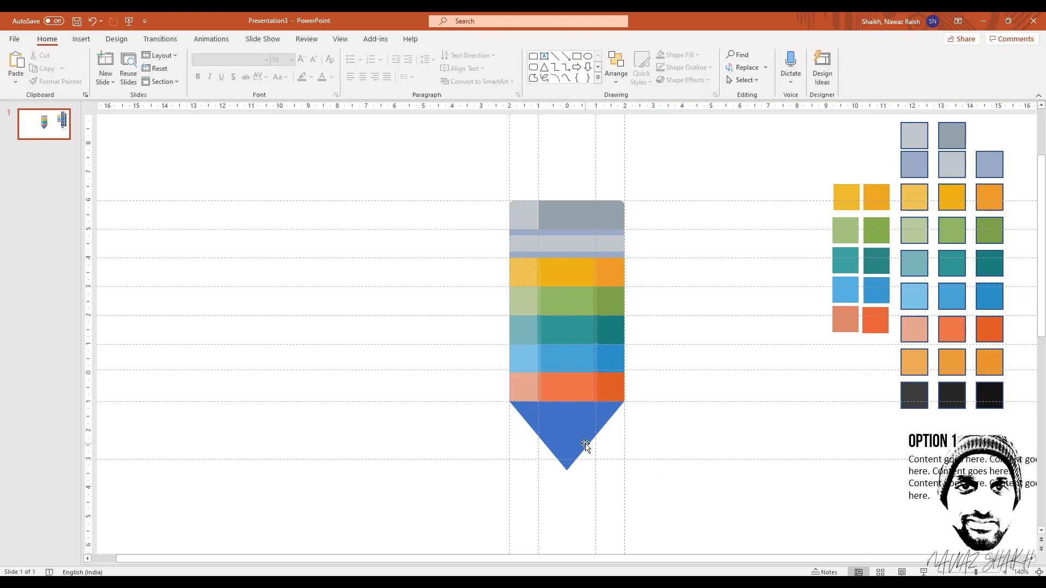
- Duplicate the triangle over the original with the tips aligned and raise the copy's upper edge to a height of about 2.67 cm
click(575, 428)
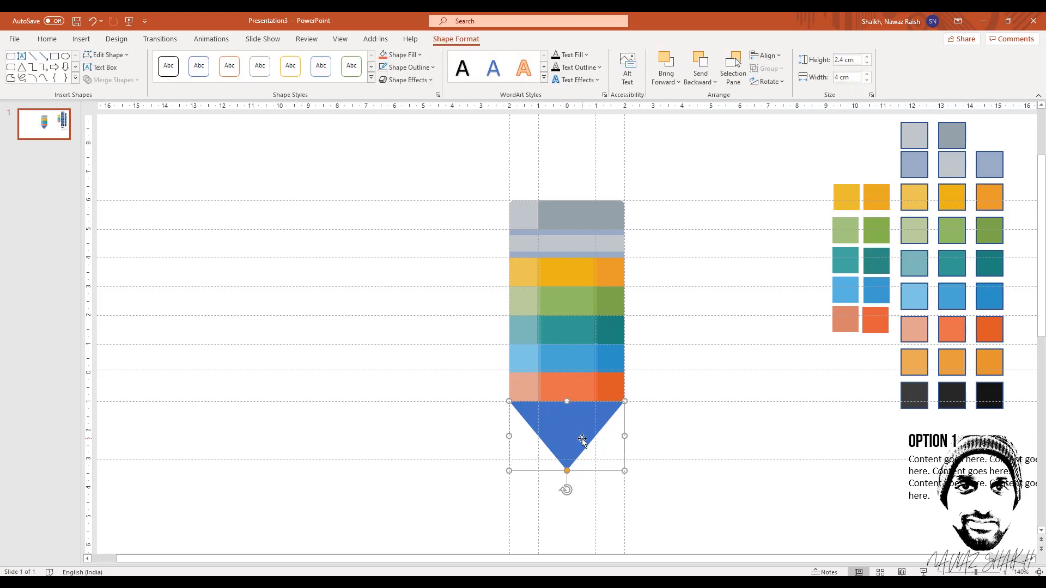
key(ctrl+d)
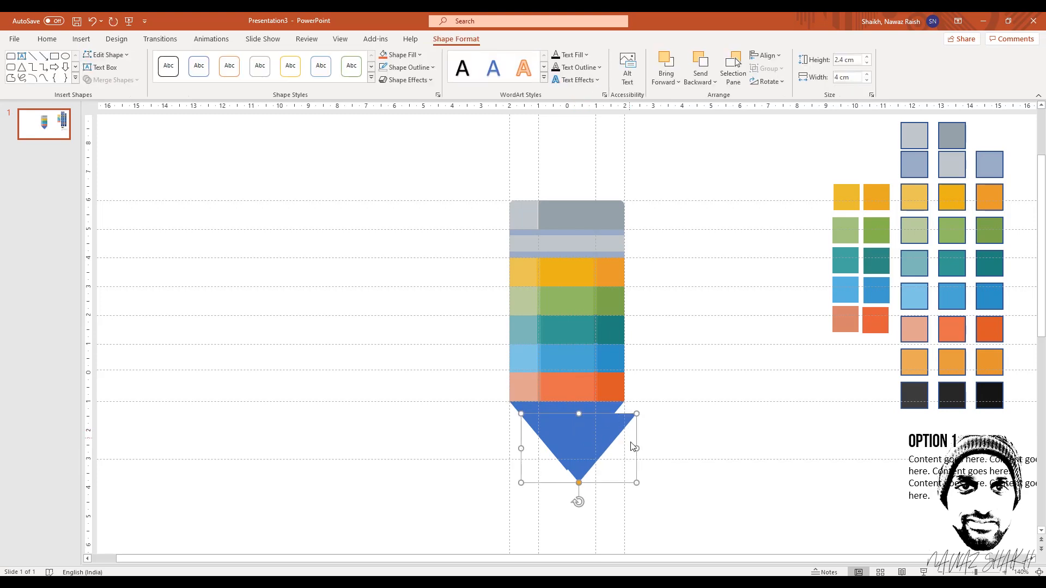
mouse_move(586, 430)
mouse_down()
mouse_move(565, 386)
mouse_move(569, 400)
mouse_up()
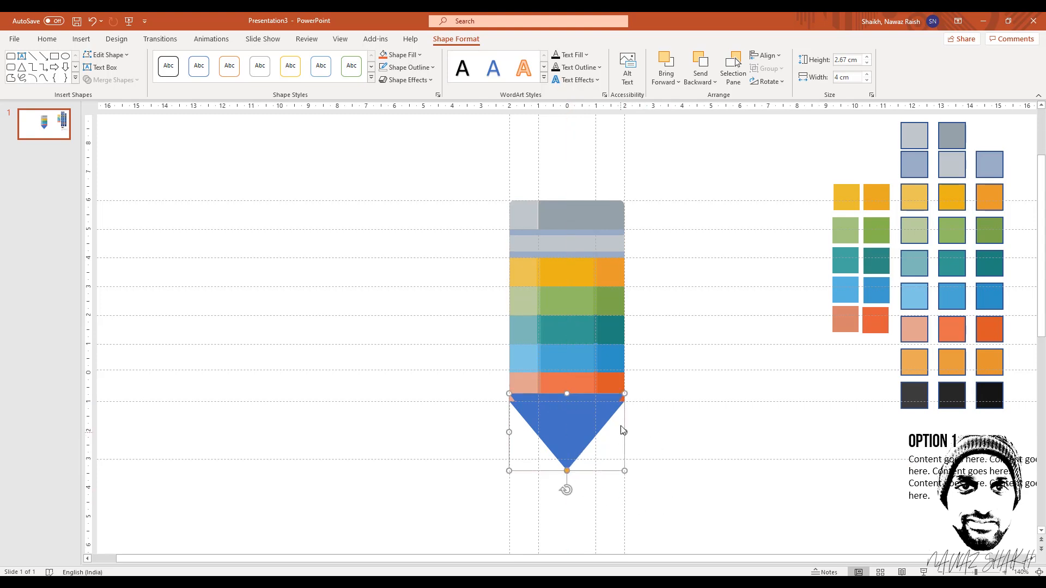
- Narrow the duplicated triangle from both sides so it spans the two inner vertical guides
drag(622, 432, 597, 430)
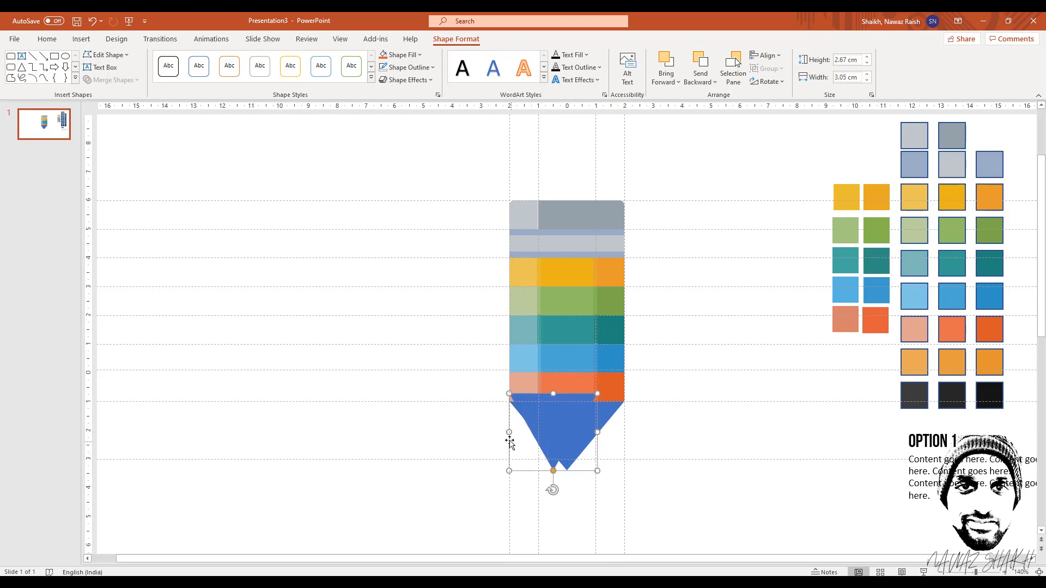
drag(509, 433, 537, 434)
click(577, 518)
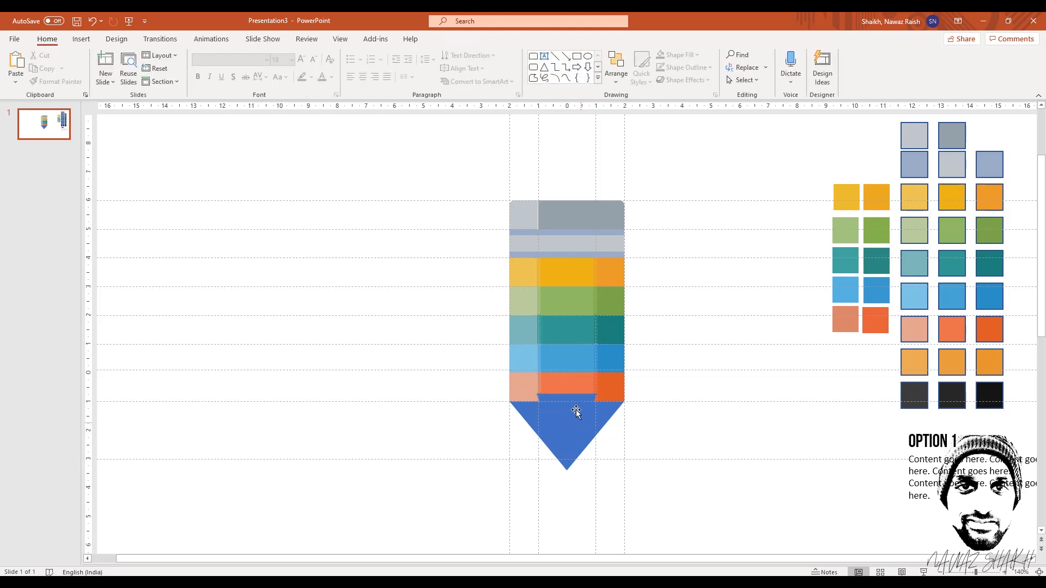
- Fragment the two overlapping tip triangles and delete the leftover sliver above the stack's lower edge
click(575, 396)
shift+click(599, 427)
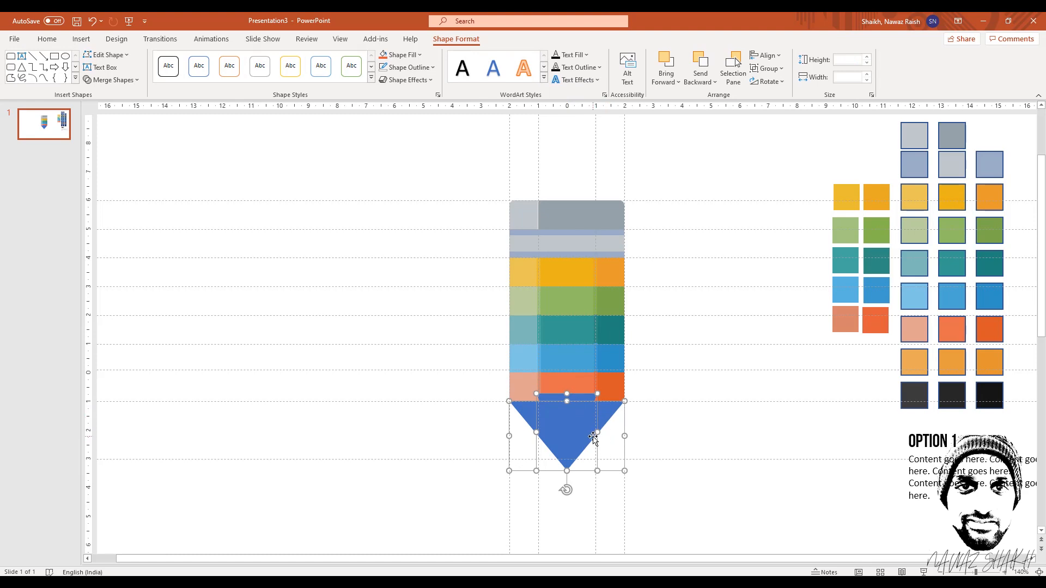
click(129, 80)
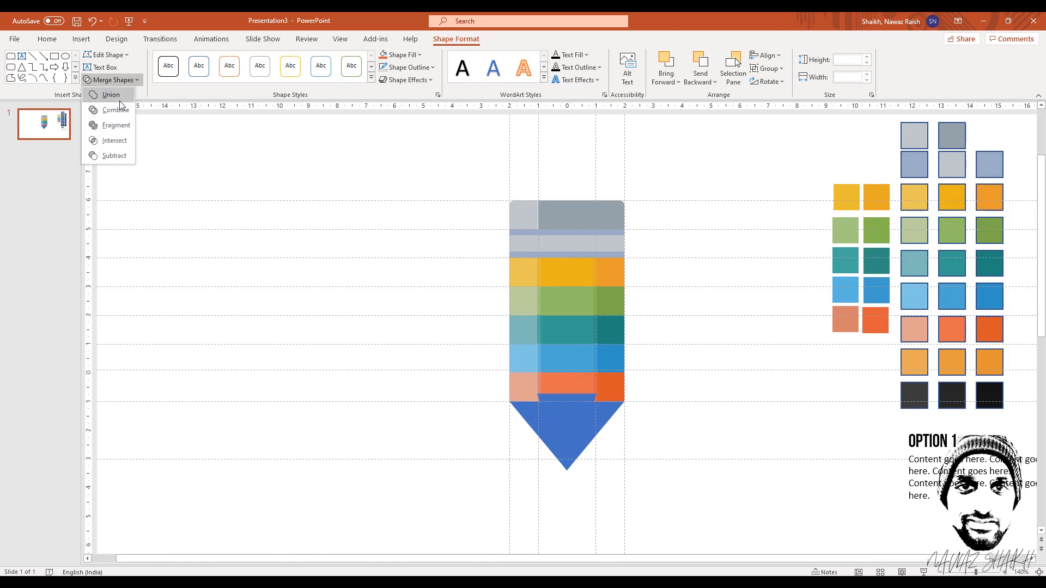
click(118, 129)
click(684, 439)
click(586, 397)
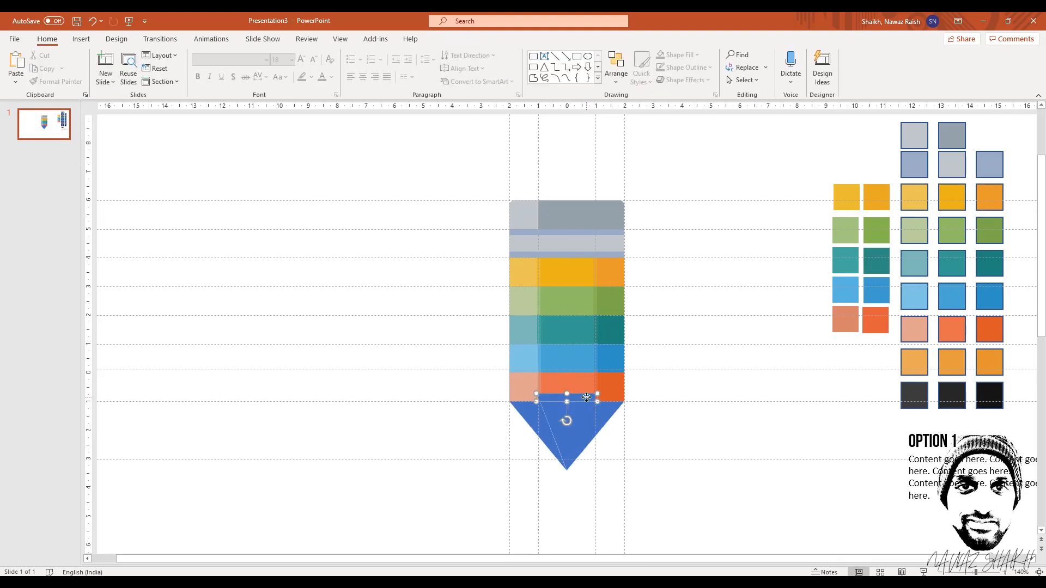
click(624, 486)
- Fill the left facet of the pencil tip with the light orange sampled from the palette's tip-colour row
click(604, 413)
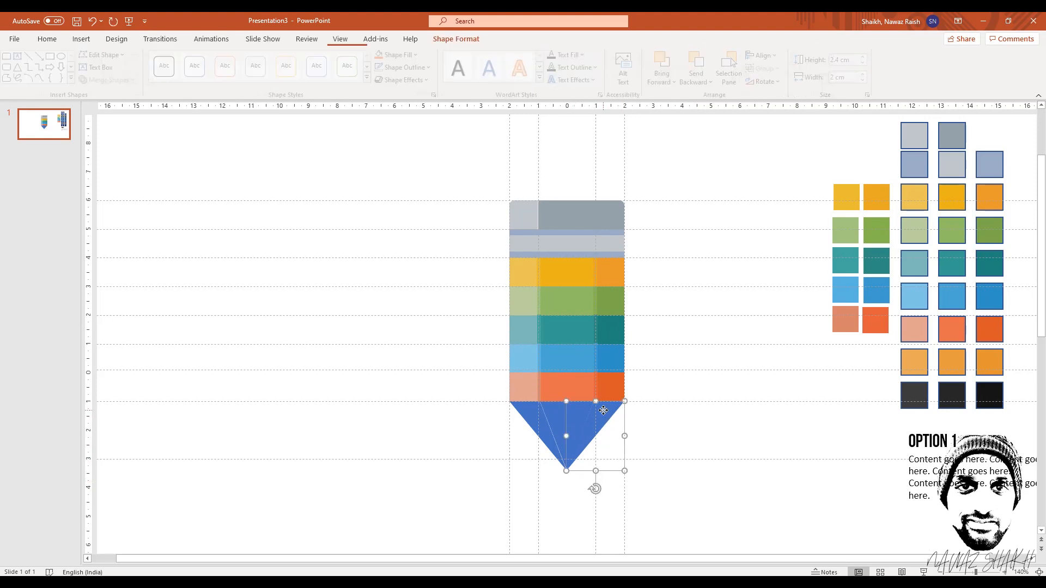
click(529, 415)
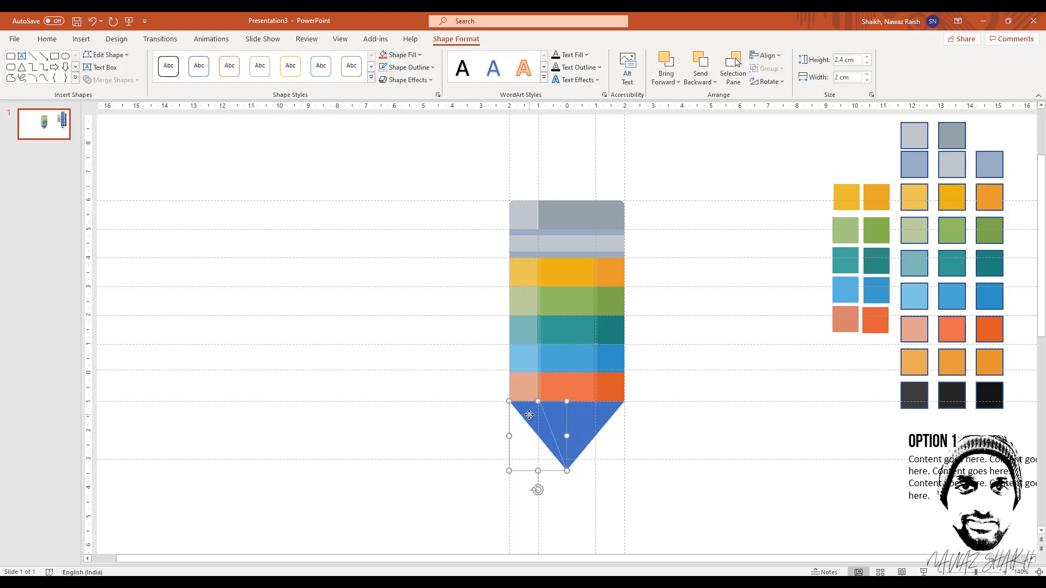
click(402, 55)
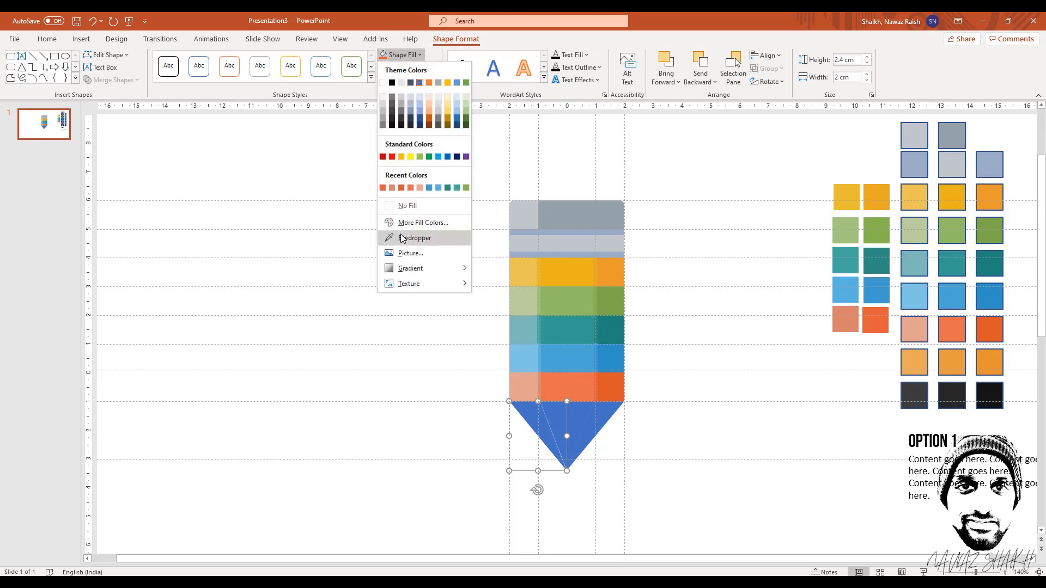
click(410, 238)
click(917, 356)
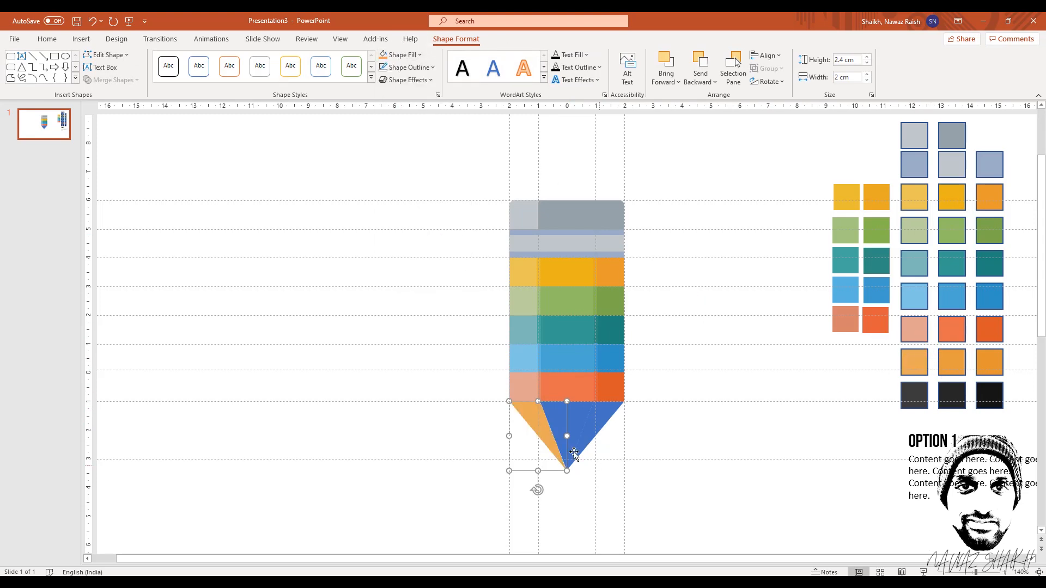
- Fill the middle facet of the pencil tip with the medium orange sampled from the same palette row
click(577, 412)
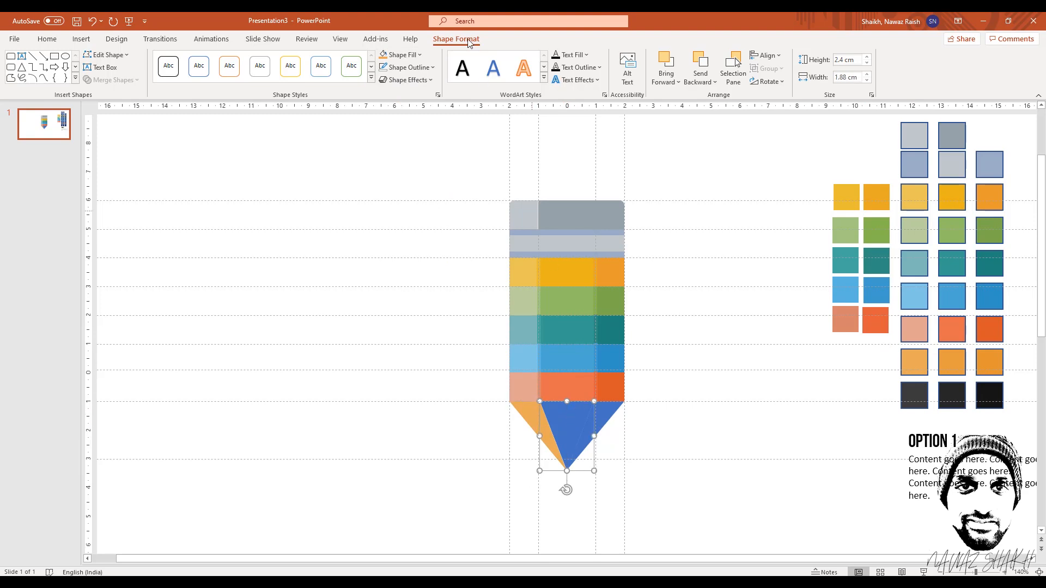
click(420, 58)
click(410, 237)
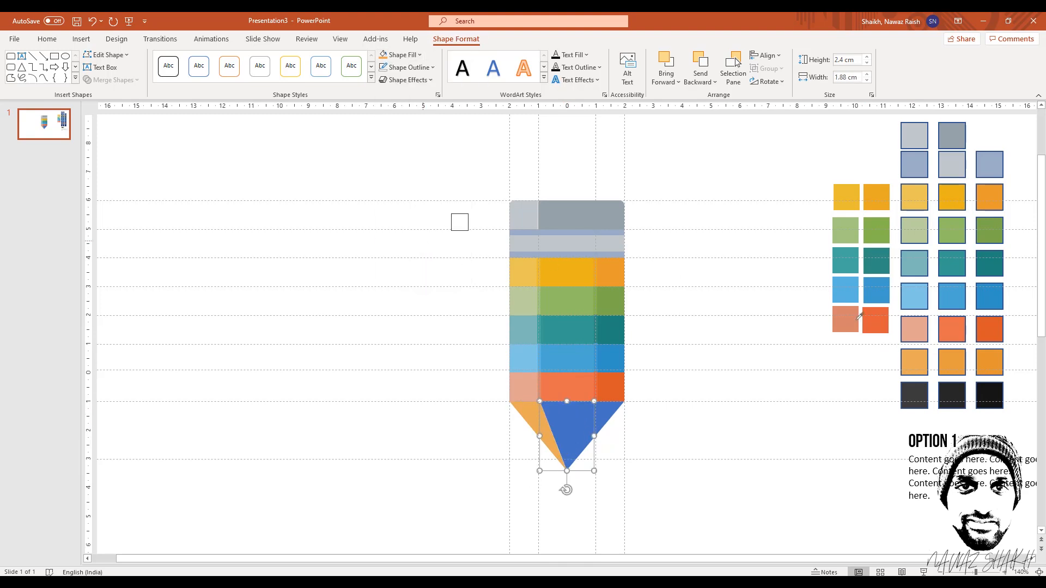
click(968, 352)
- Fill the right facet of the pencil tip with the darkest orange sampled from the same palette row
click(602, 414)
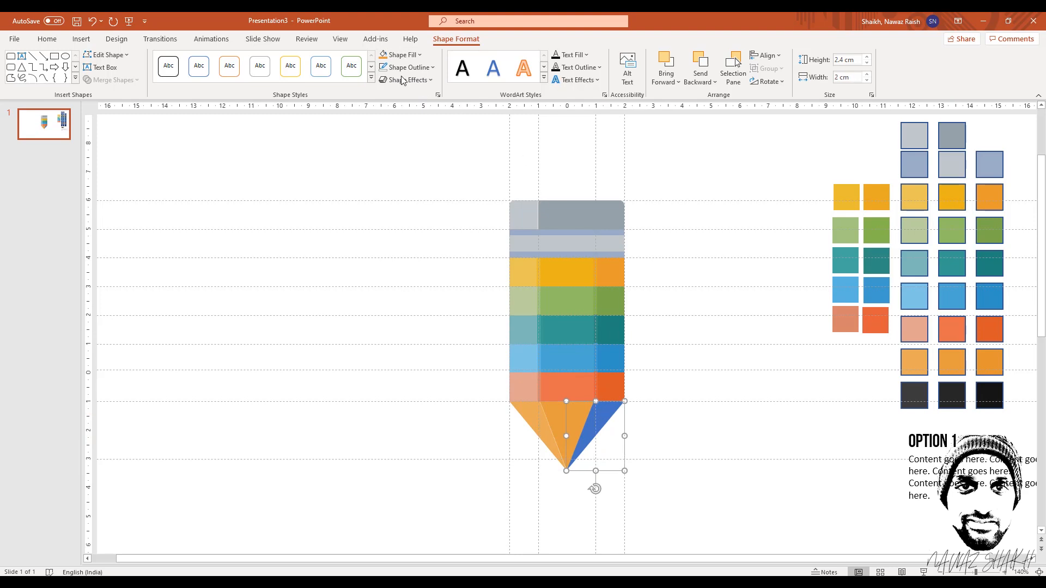
click(420, 56)
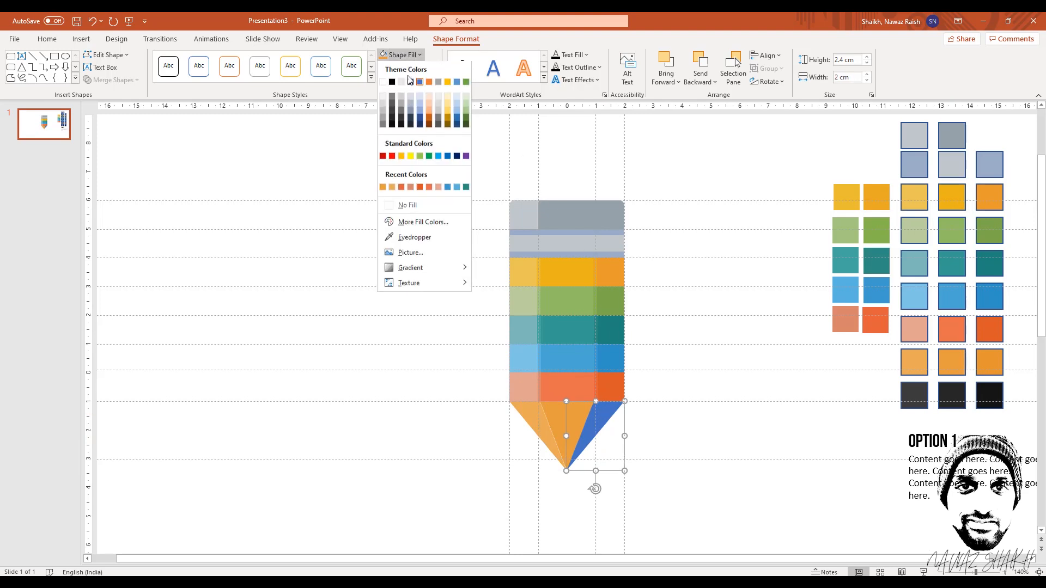
click(412, 237)
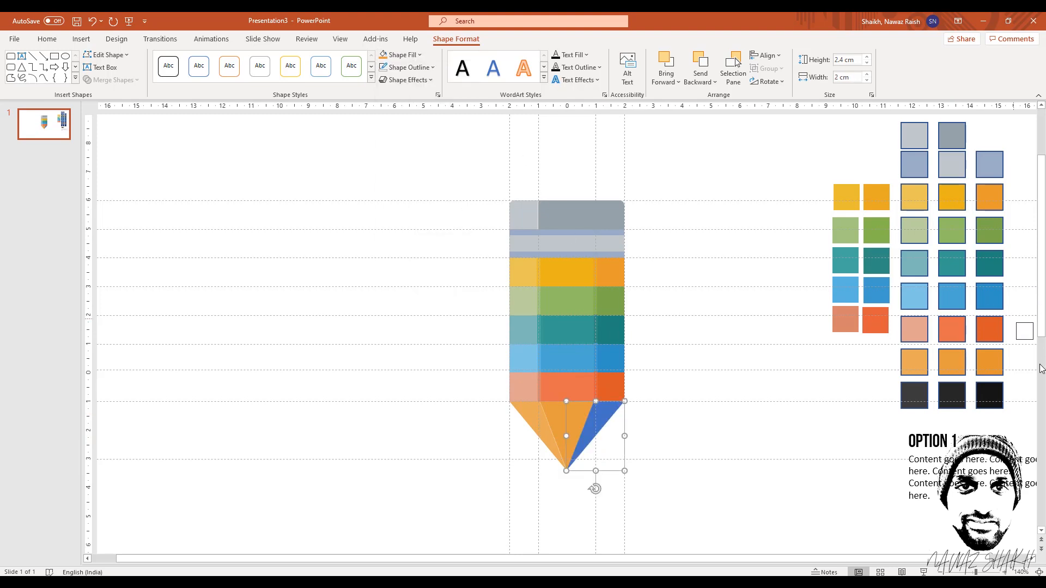
click(976, 363)
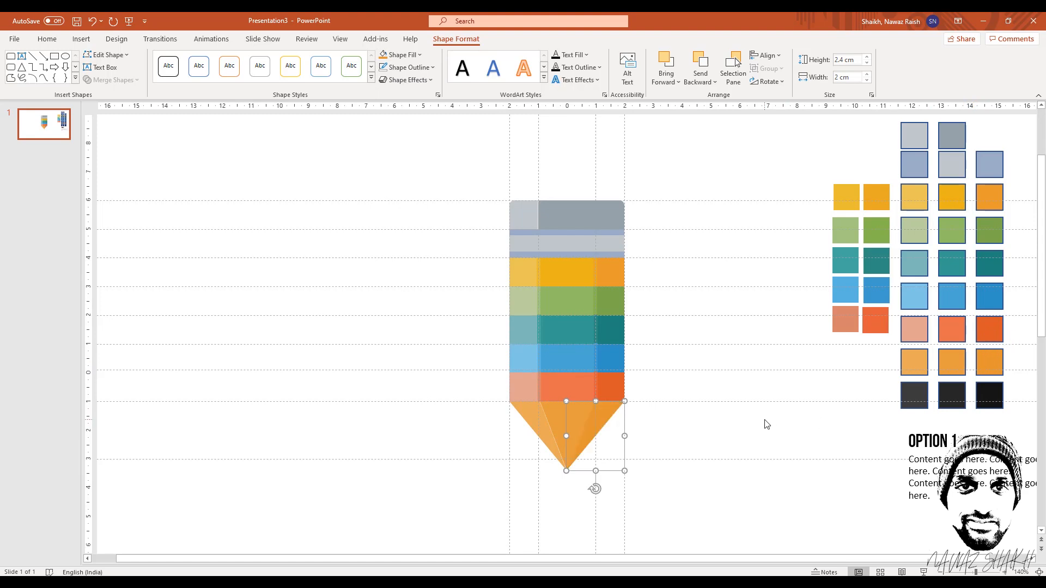
click(637, 488)
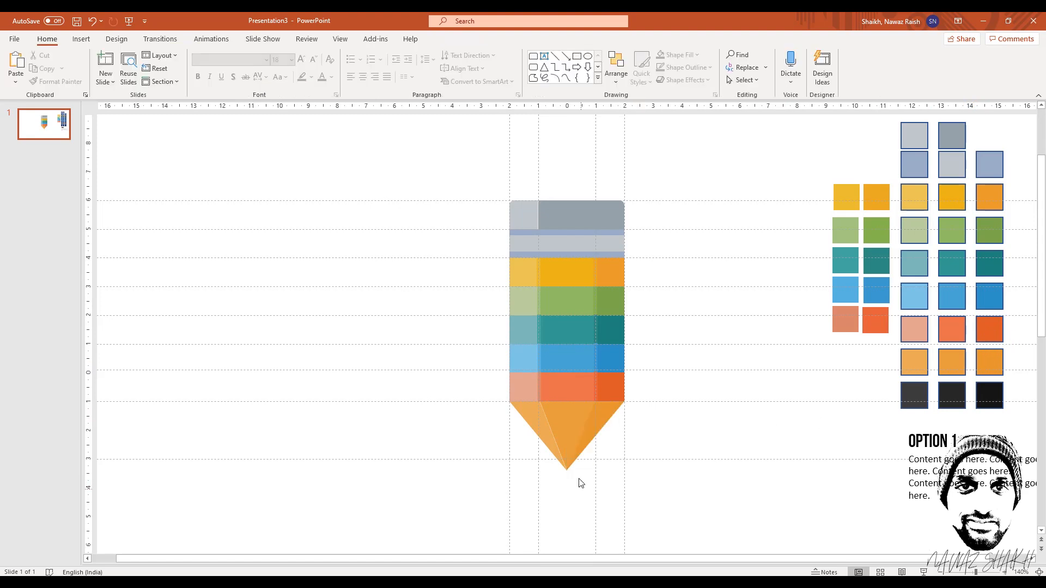
- Duplicate the three tip facets together and align the copies exactly over the originals
click(525, 417)
shift+click(574, 414)
shift+click(613, 422)
key(ctrl+d)
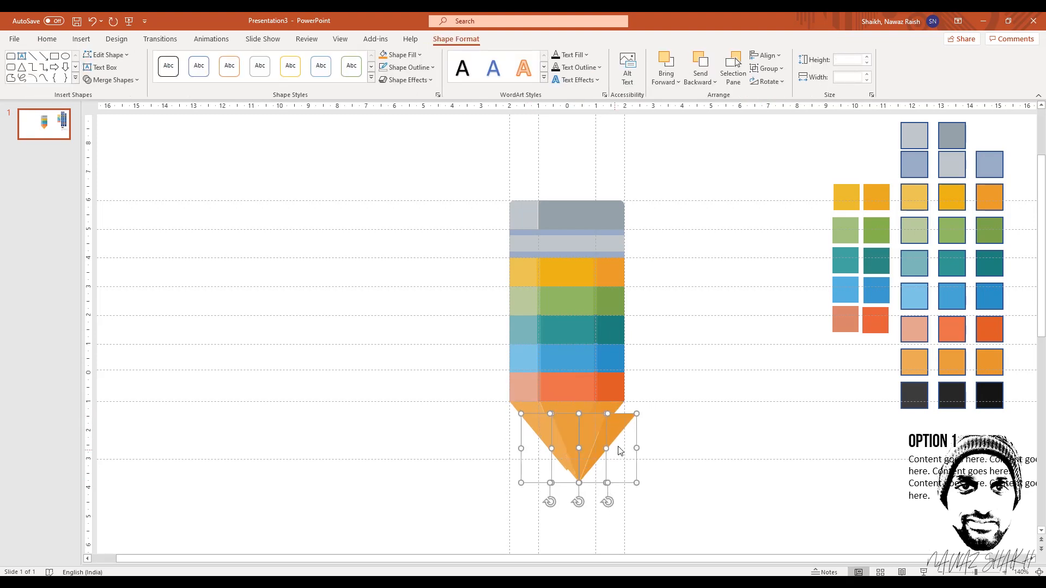
drag(621, 425, 608, 412)
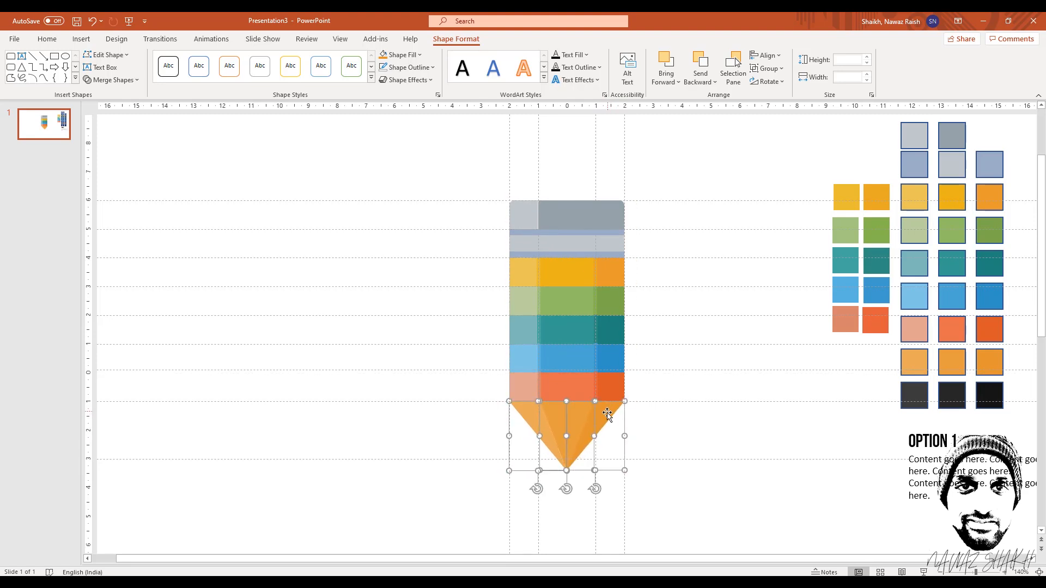
click(666, 493)
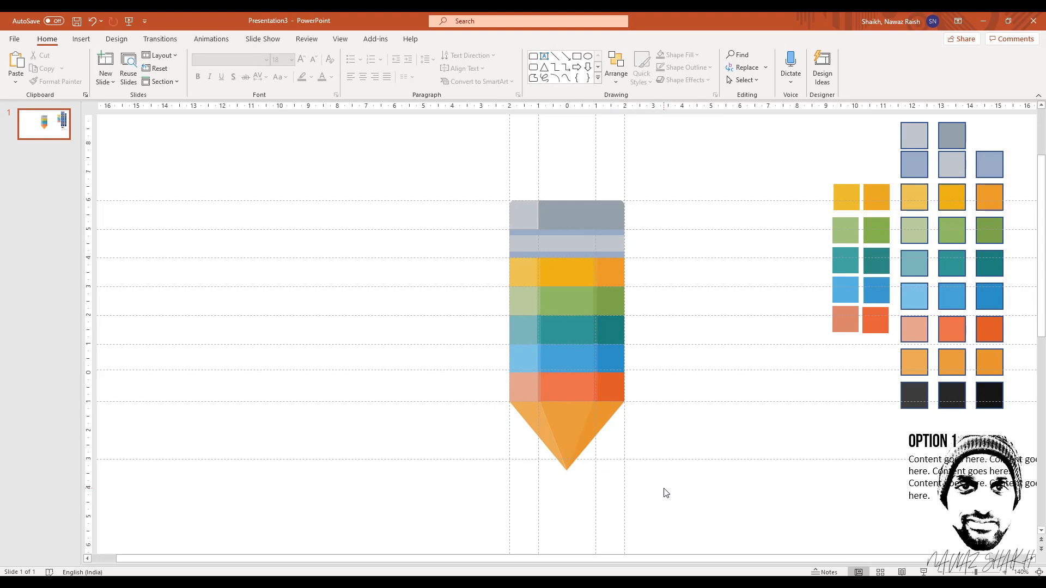
- Group the three uppermost facets of the pencil tip
click(527, 414)
shift+click(577, 422)
shift+click(610, 414)
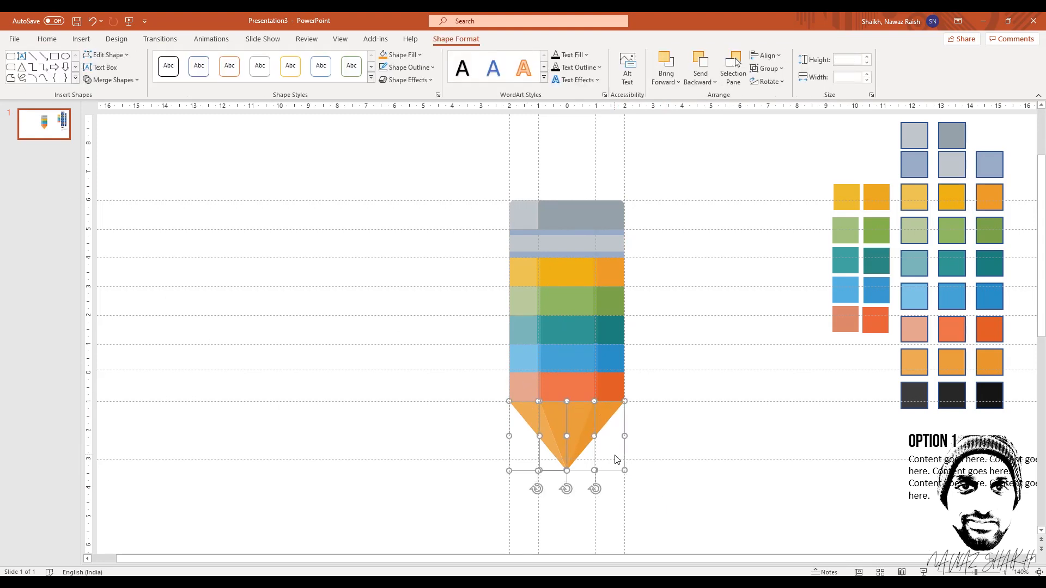
key(ctrl+g)
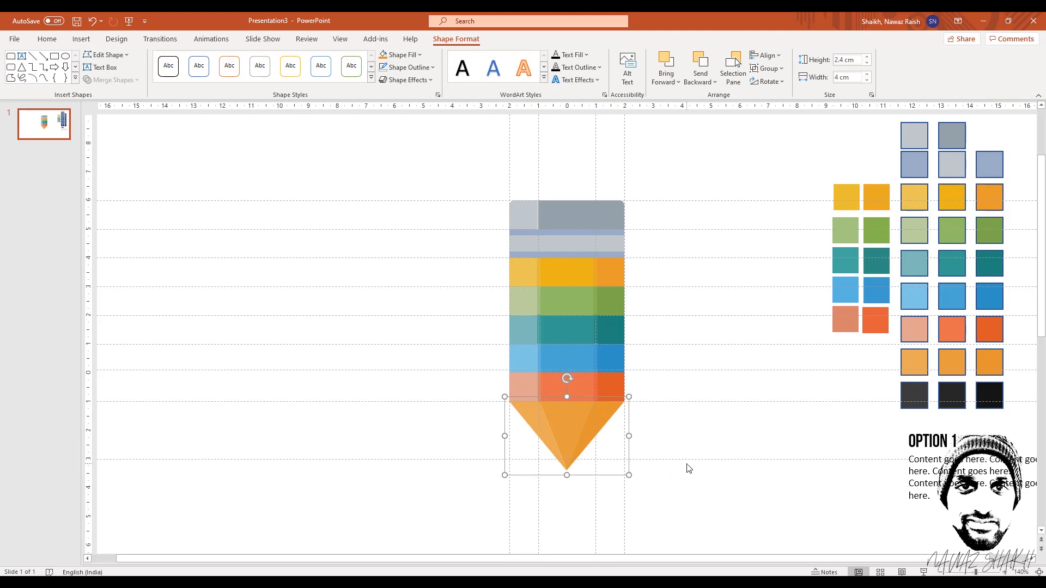
click(688, 469)
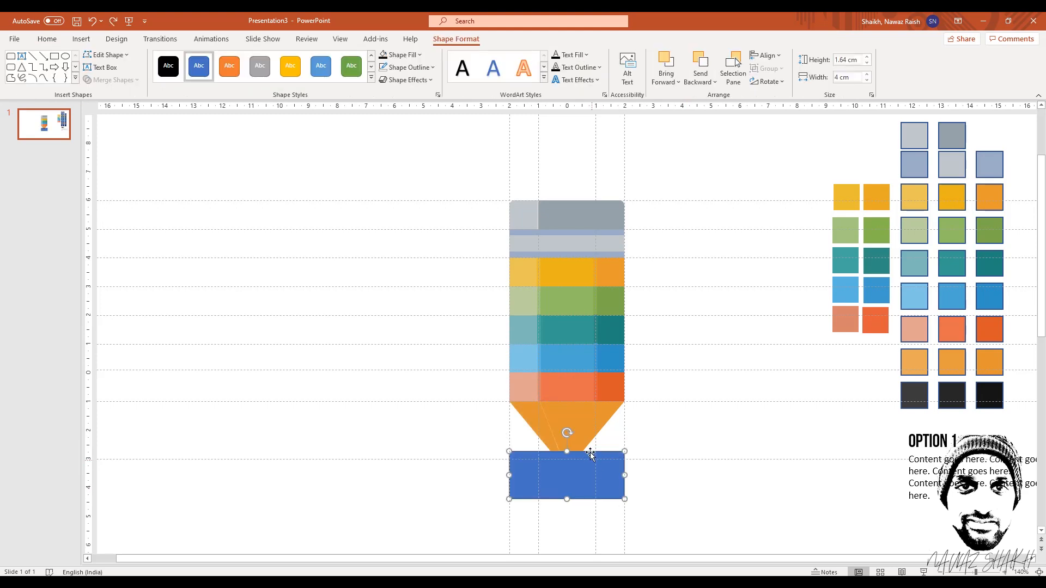
- Fragment the three tip facets with the rectangle overlapping the point, then delete the leftover rectangle piece
click(601, 418)
shift+click(551, 416)
shift+click(525, 413)
shift+click(516, 490)
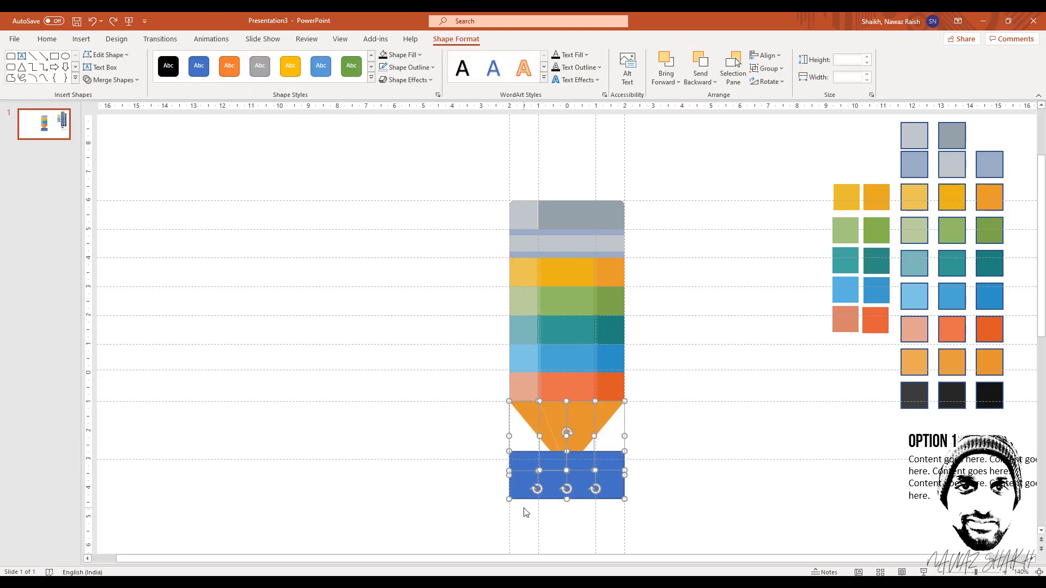
click(112, 80)
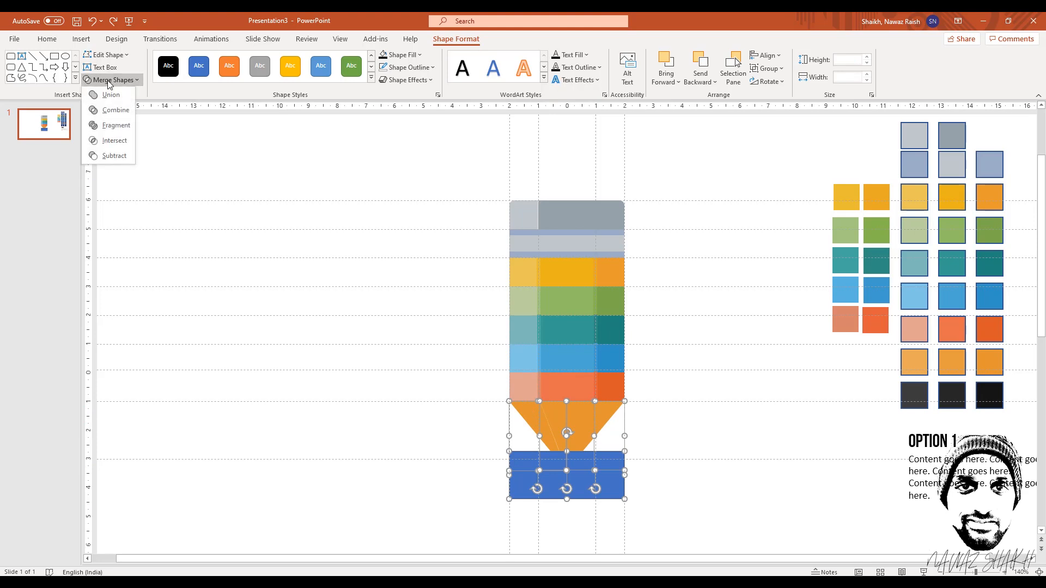
click(116, 129)
click(565, 512)
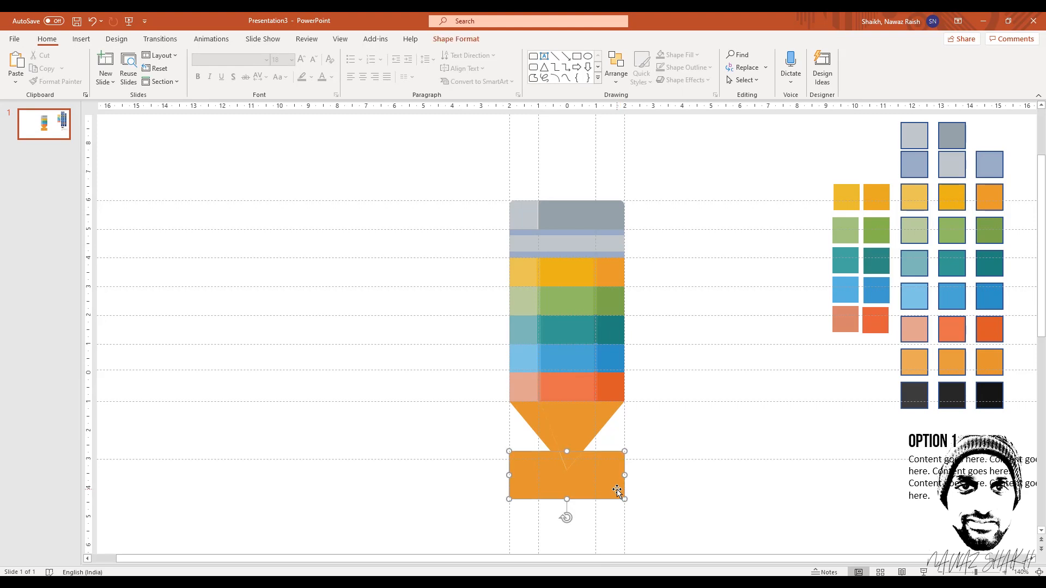
key(Delete)
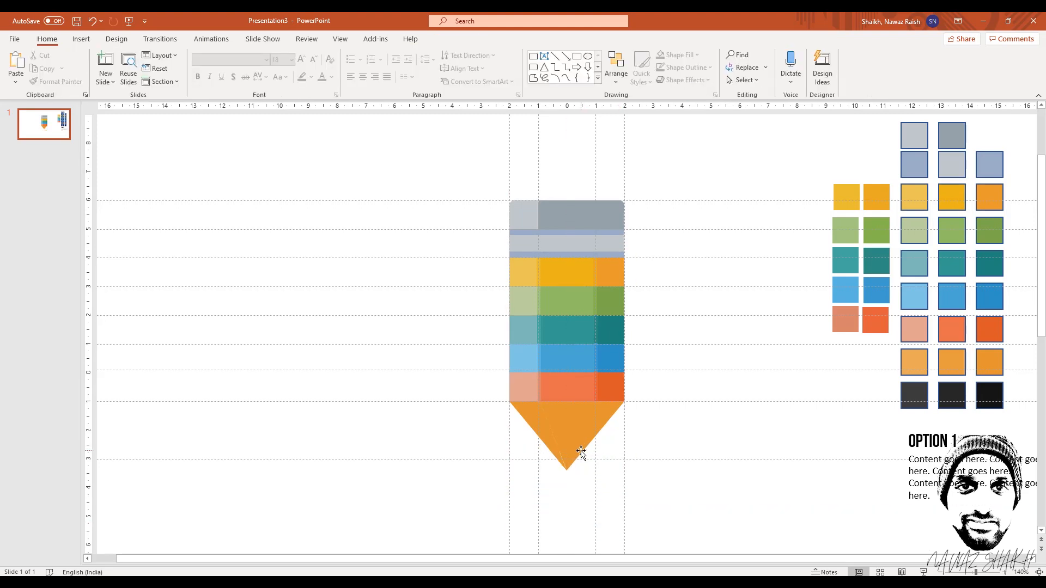
- Fill the right fragment of the pencil point with the darkest black sampled from the bottom palette row
click(583, 452)
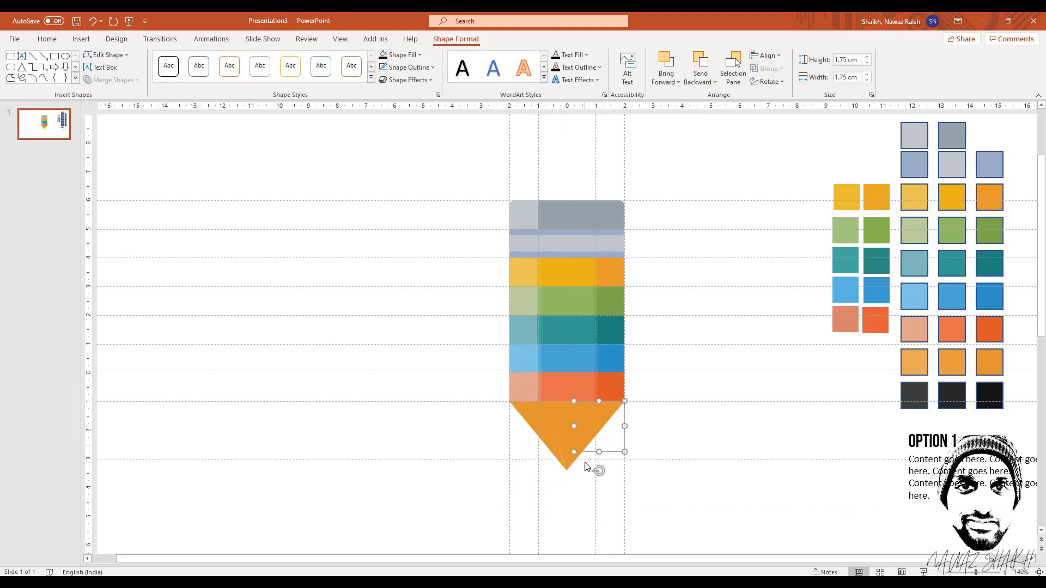
click(569, 463)
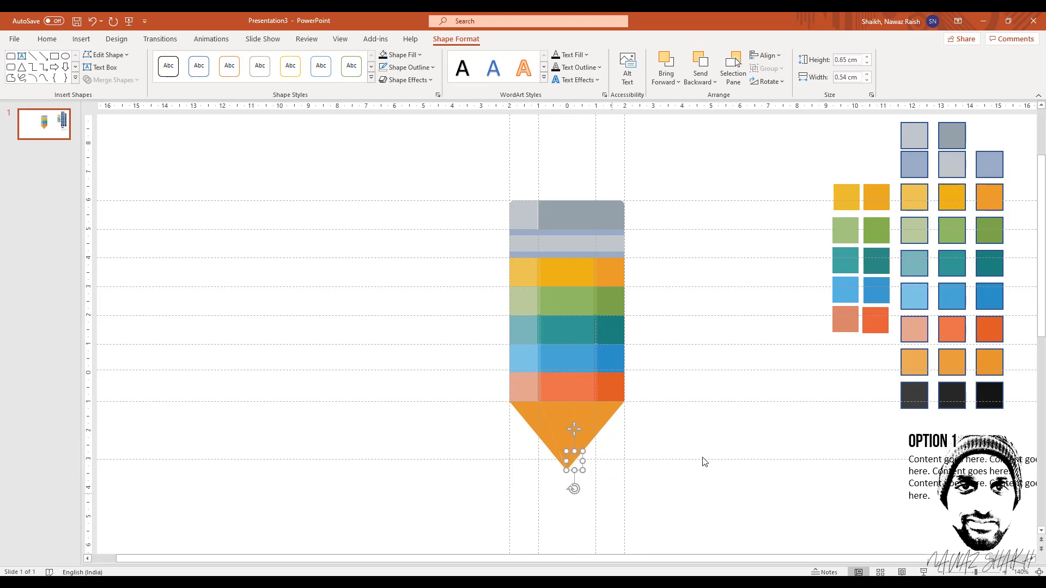
click(433, 70)
click(413, 249)
click(993, 393)
click(417, 61)
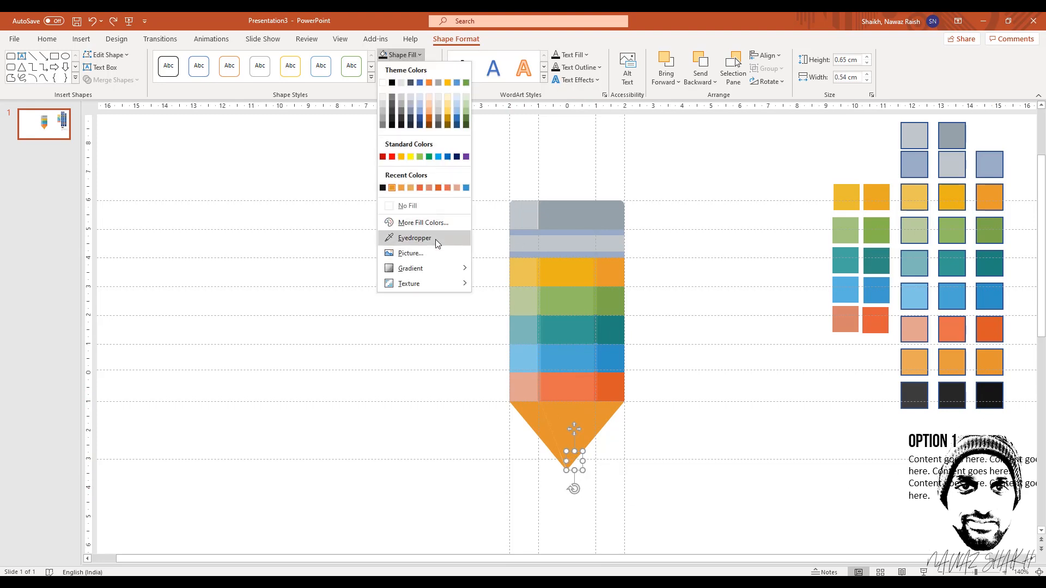
click(436, 239)
click(999, 386)
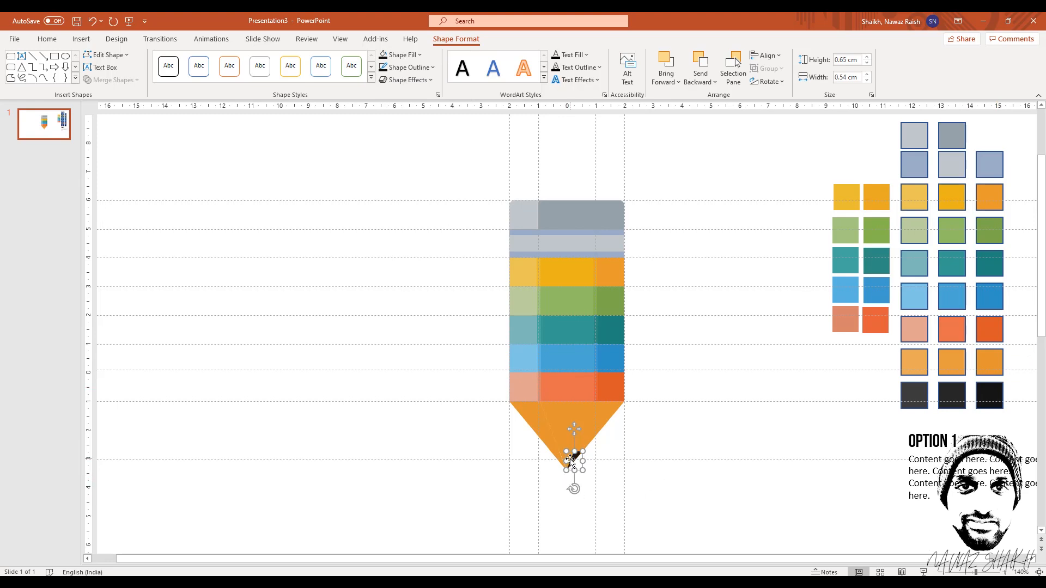
- Fill the middle fragment of the pencil point with the medium black sampled from the bottom palette row
drag(571, 462, 562, 463)
click(403, 55)
click(415, 238)
click(957, 391)
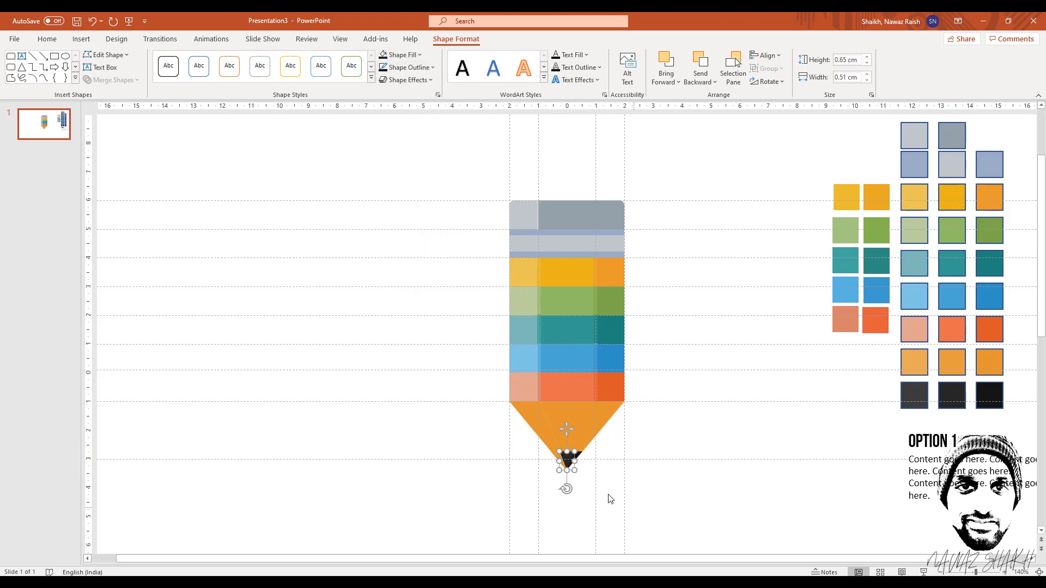
- Fill the left fragment of the pencil point with the lightest black sampled from the bottom palette row
click(553, 477)
click(558, 461)
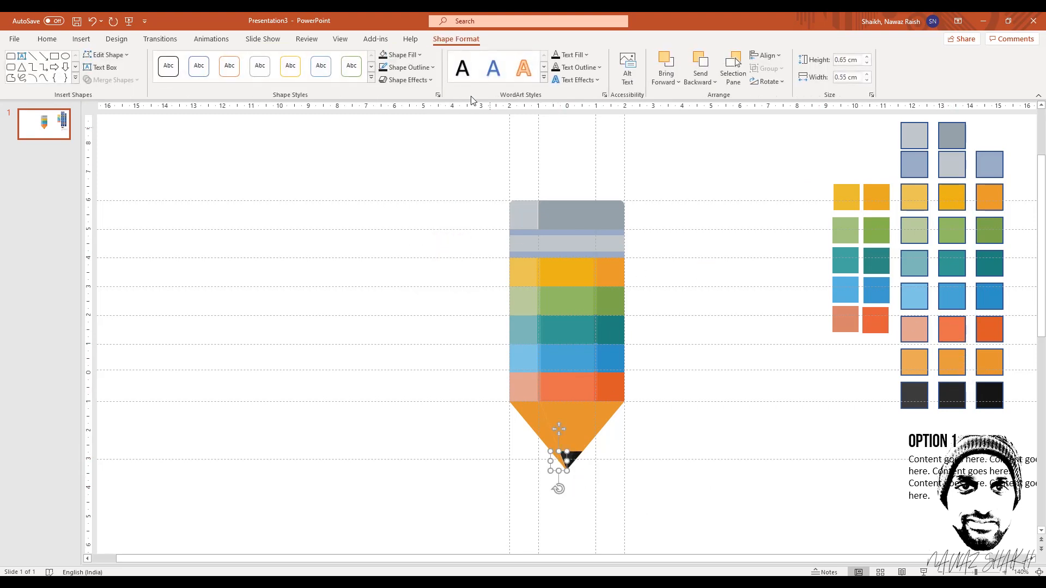
click(430, 65)
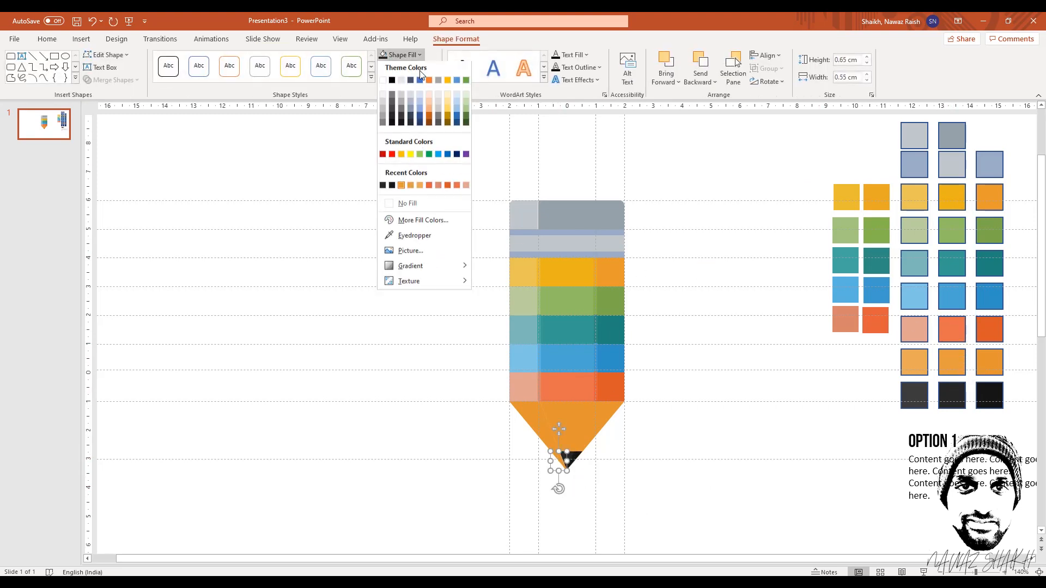
click(420, 242)
click(920, 390)
click(733, 503)
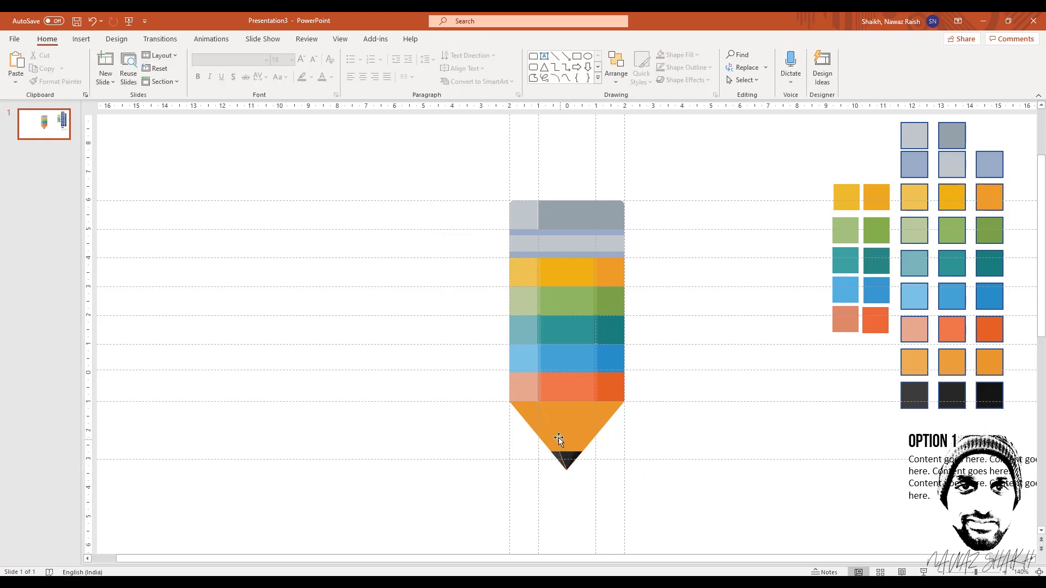
click(579, 435)
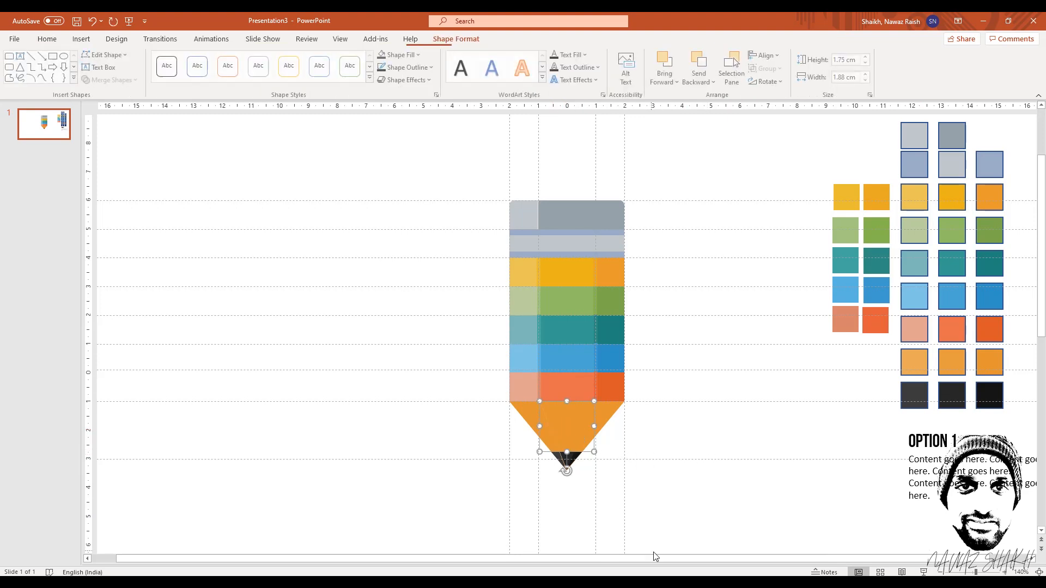
click(567, 457)
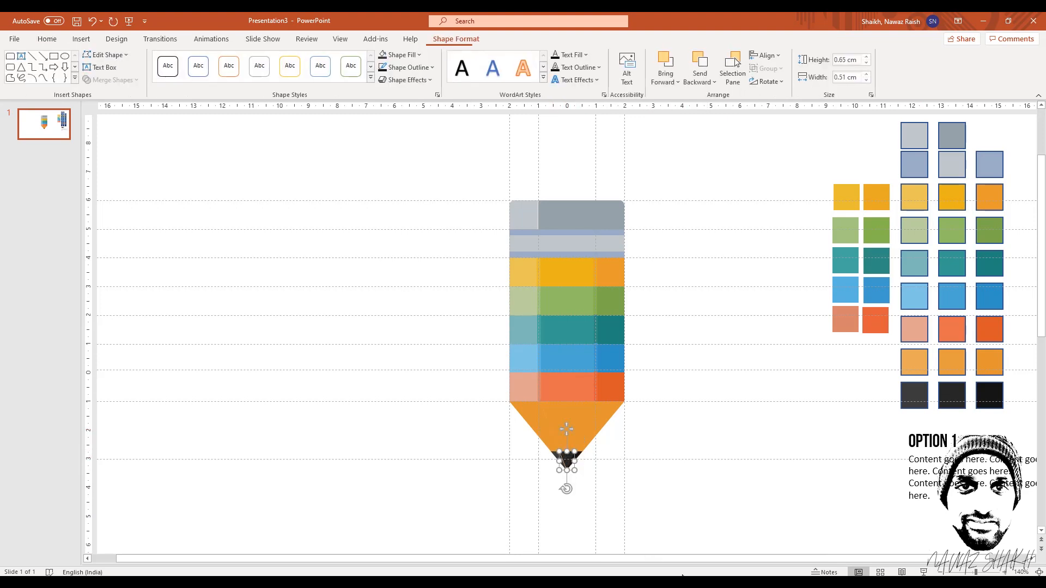
key(Escape)
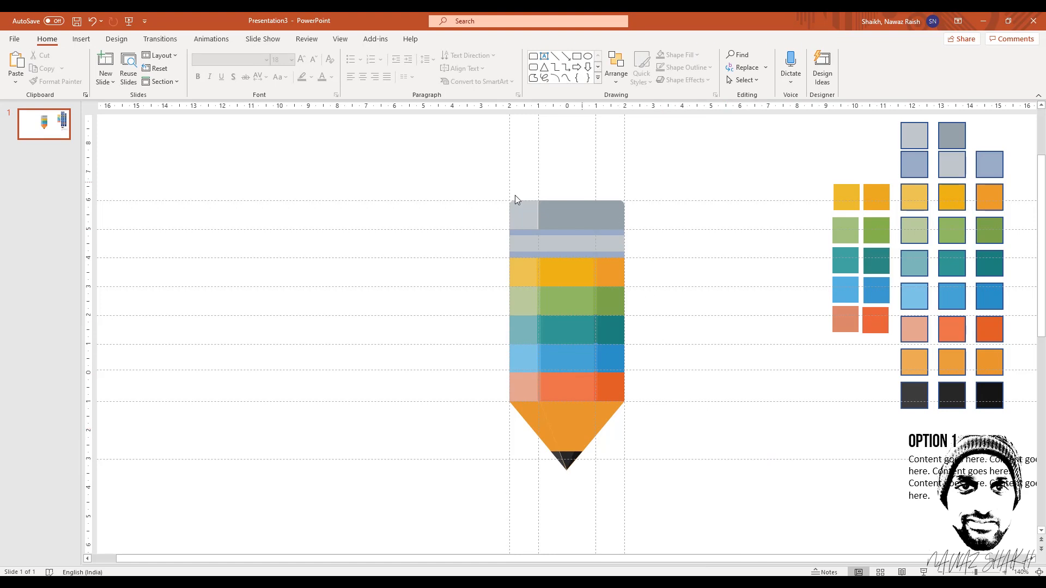
- Group all the shapes that make up the pencil into a single object
mouse_move(467, 164)
mouse_down()
mouse_move(689, 532)
mouse_move(670, 495)
mouse_move(675, 532)
mouse_up()
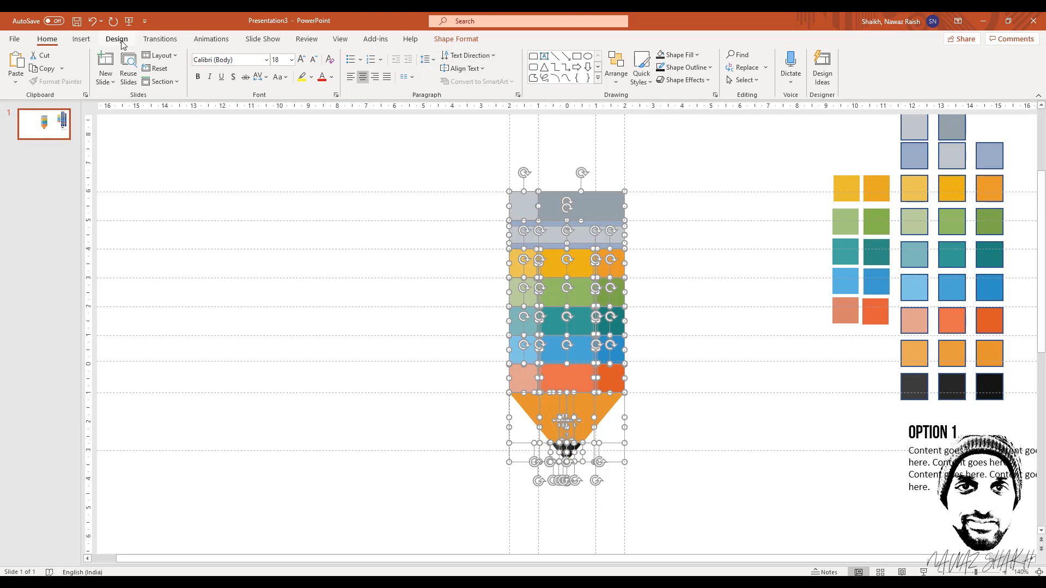
click(456, 39)
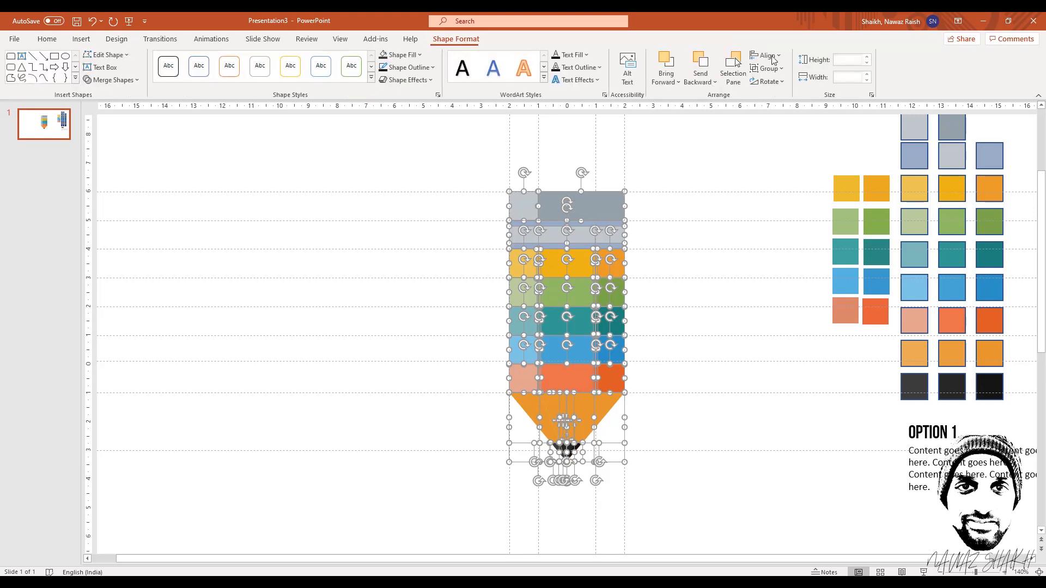
click(780, 69)
click(779, 85)
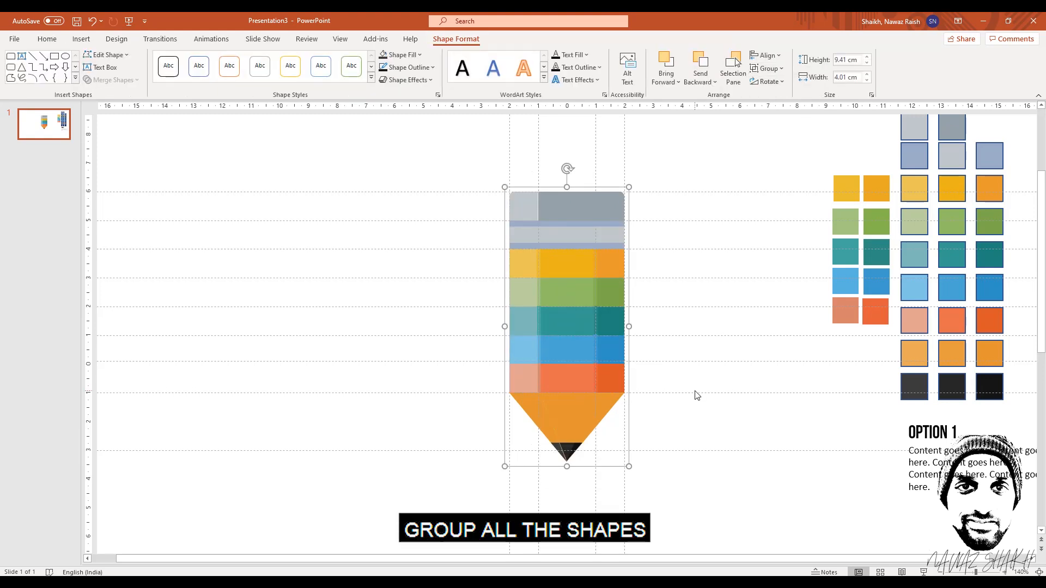
click(694, 394)
click(553, 303)
- Delete the four vertical guides running through the pencil
right_click(508, 152)
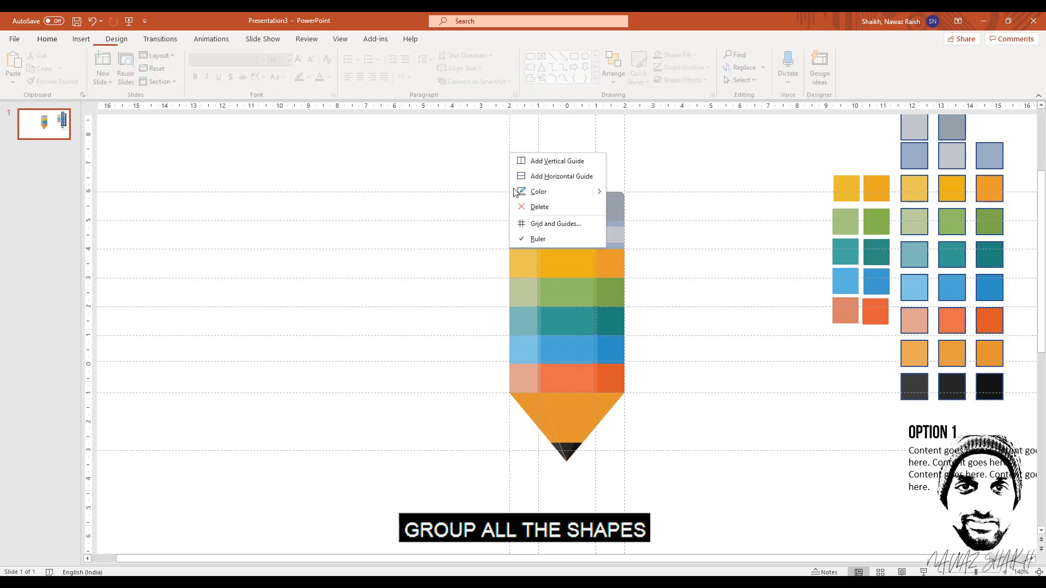
click(537, 206)
right_click(539, 156)
click(569, 205)
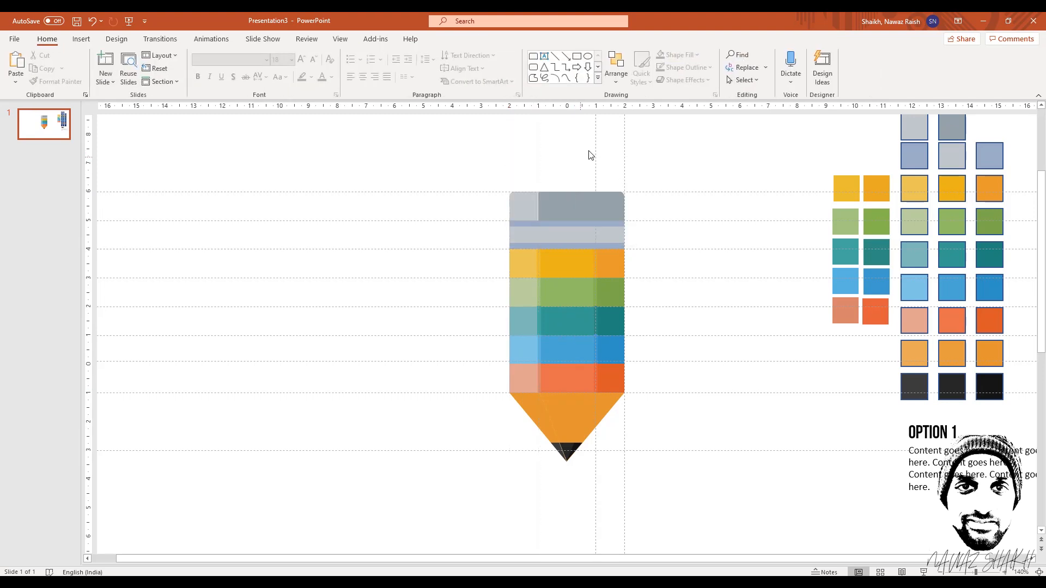
right_click(595, 144)
click(627, 198)
right_click(624, 145)
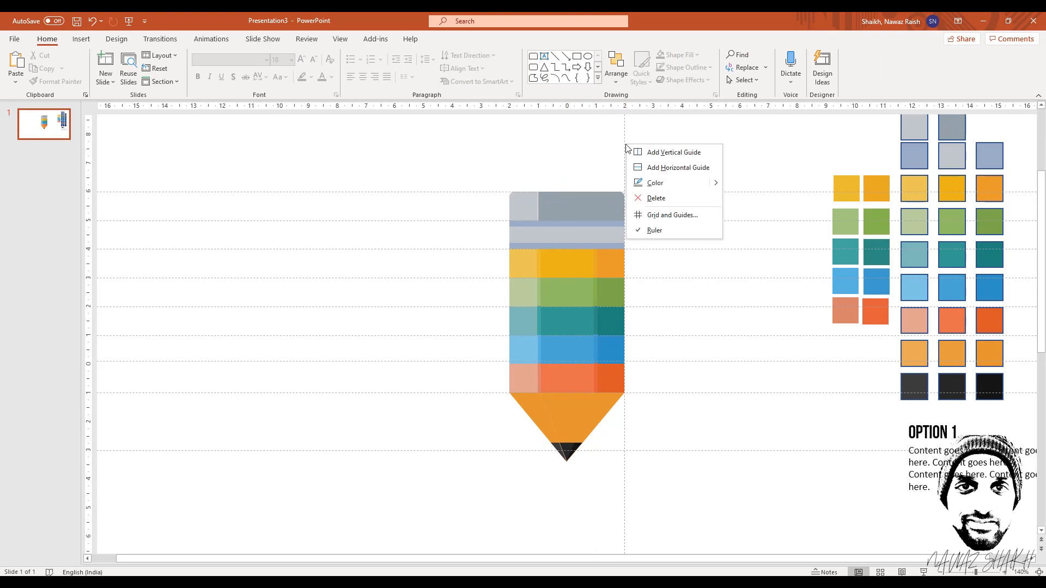
click(654, 198)
- Delete all the horizontal guides crossing the slide, from the pencil's top edge down to its point
right_click(658, 192)
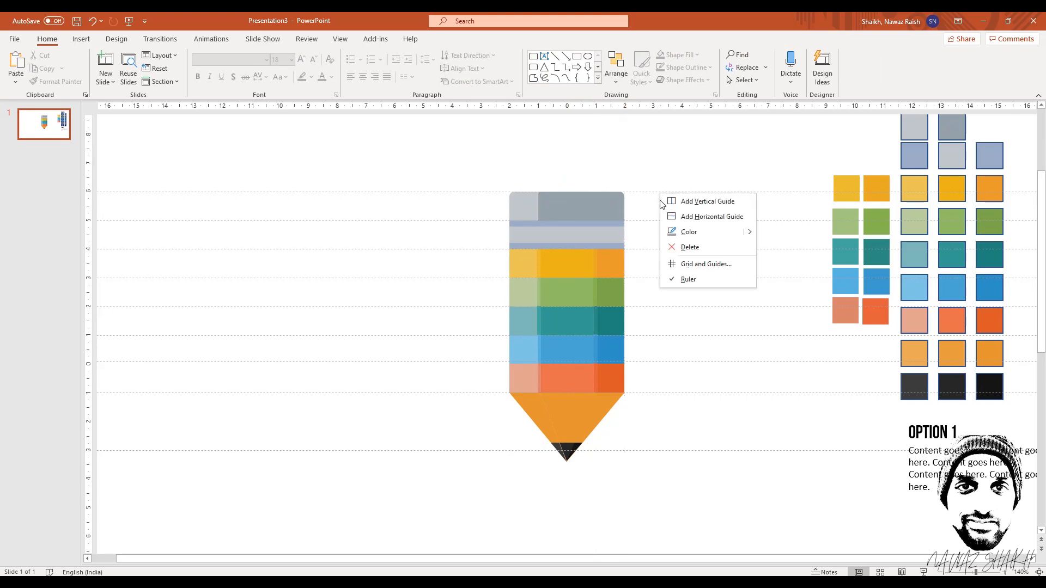
click(677, 248)
right_click(677, 221)
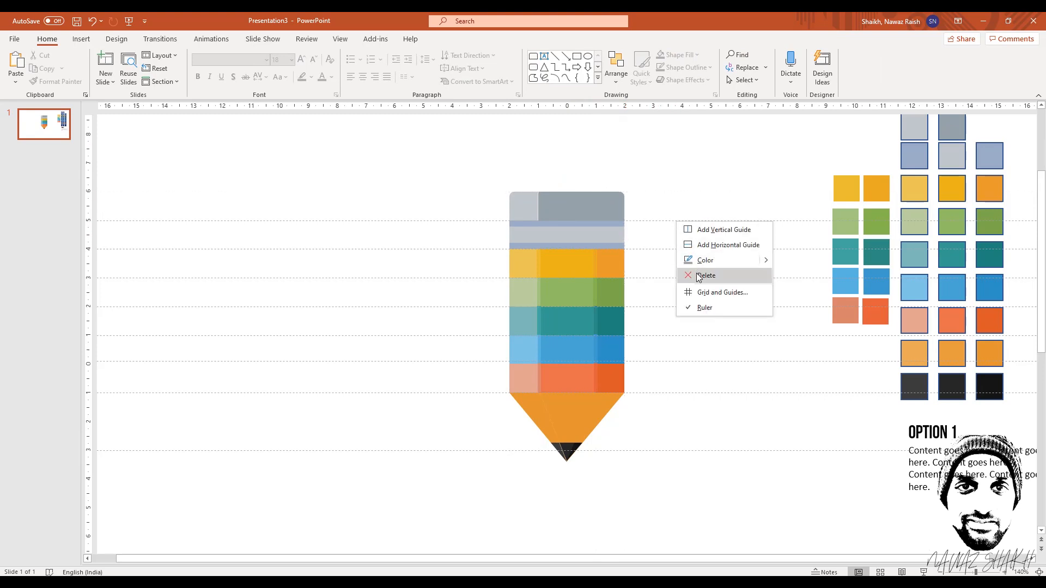
click(695, 275)
right_click(679, 248)
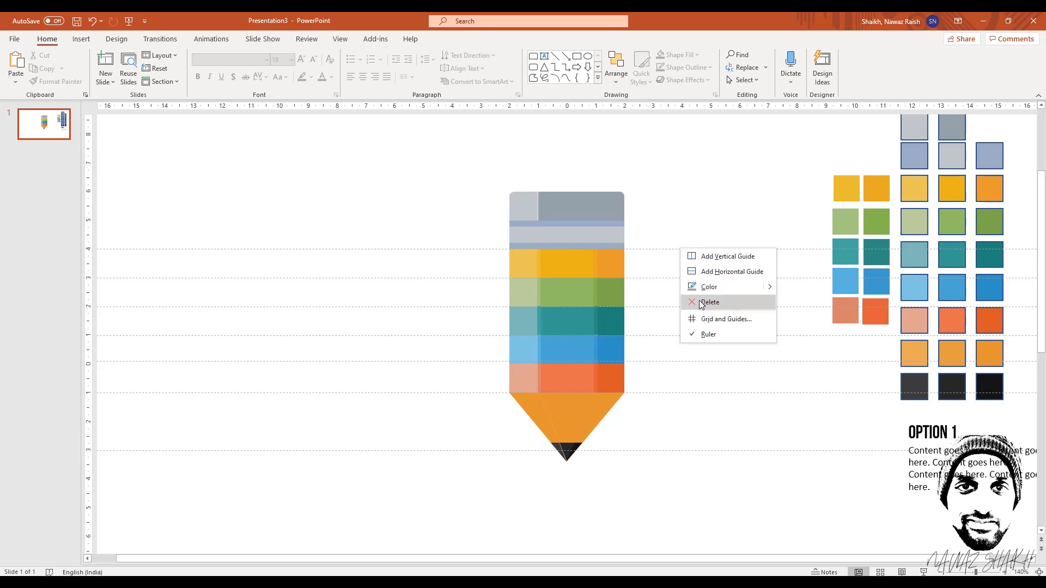
click(688, 300)
right_click(676, 277)
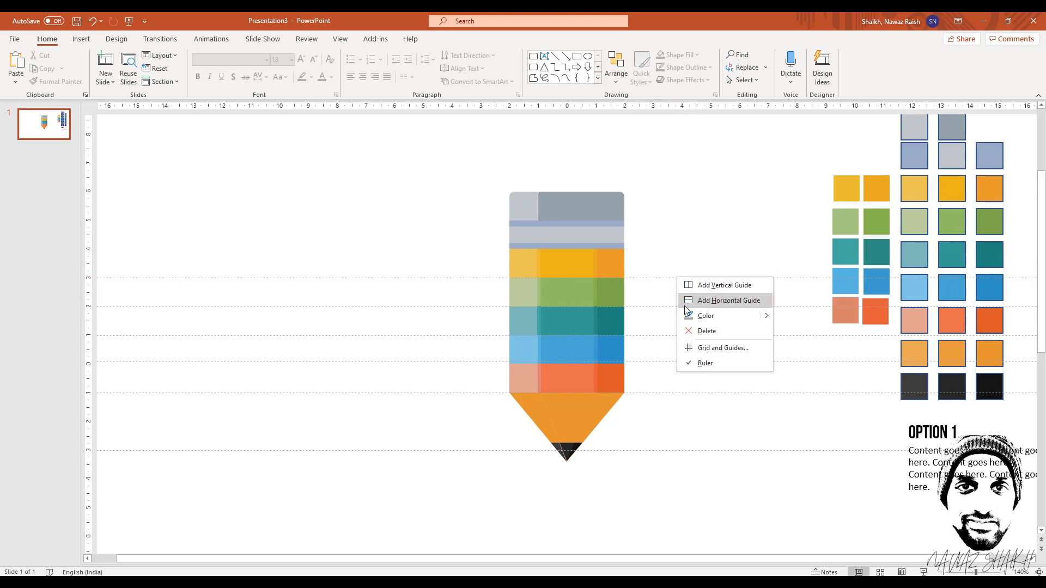
click(687, 330)
right_click(678, 308)
click(692, 357)
right_click(680, 334)
click(693, 385)
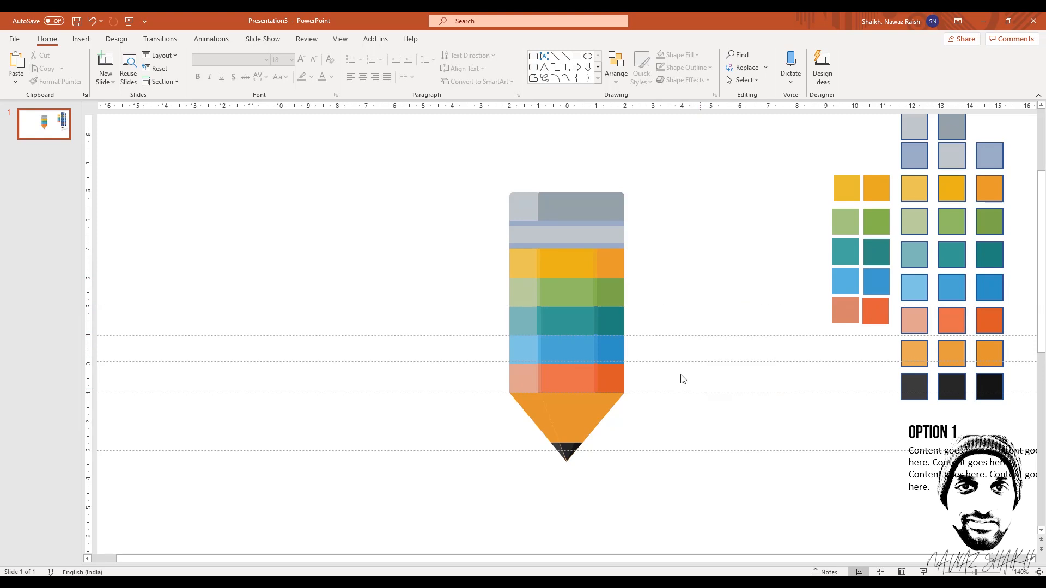
right_click(678, 362)
click(696, 425)
right_click(679, 400)
key(Escape)
right_click(705, 398)
click(723, 448)
right_click(680, 450)
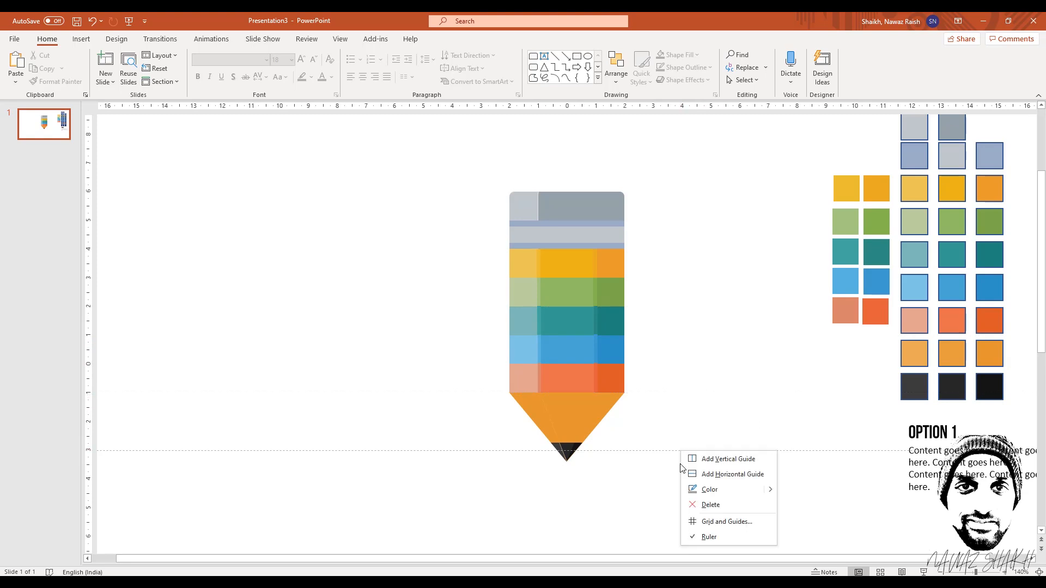
click(703, 501)
- Enlarge the grouped pencil in height and width, and move it to the left half of the slide
click(531, 230)
drag(567, 187, 567, 164)
mouse_move(502, 315)
mouse_down()
mouse_move(422, 317)
mouse_move(463, 328)
mouse_up()
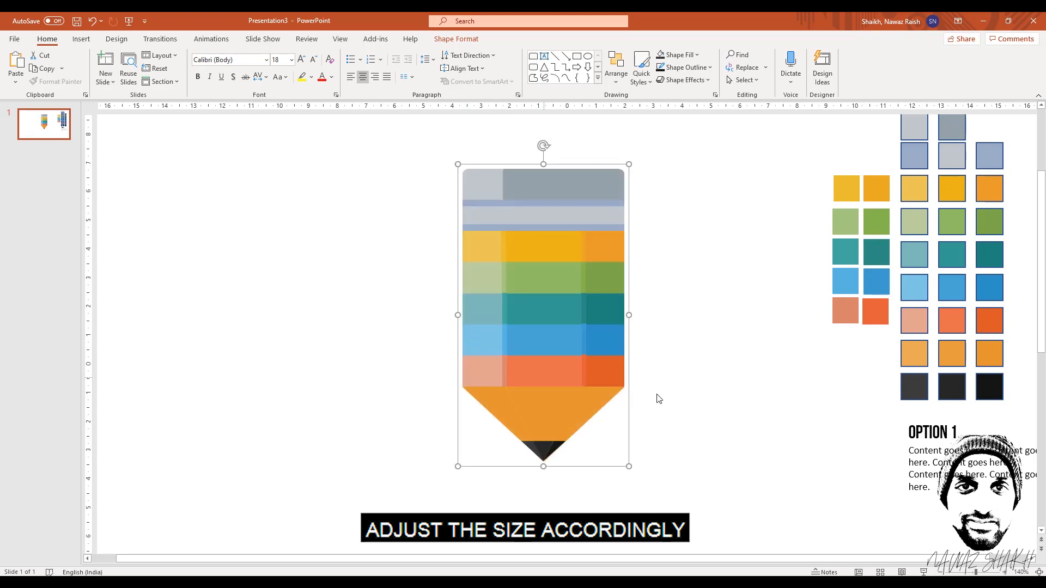
drag(629, 316, 643, 324)
click(696, 359)
click(619, 300)
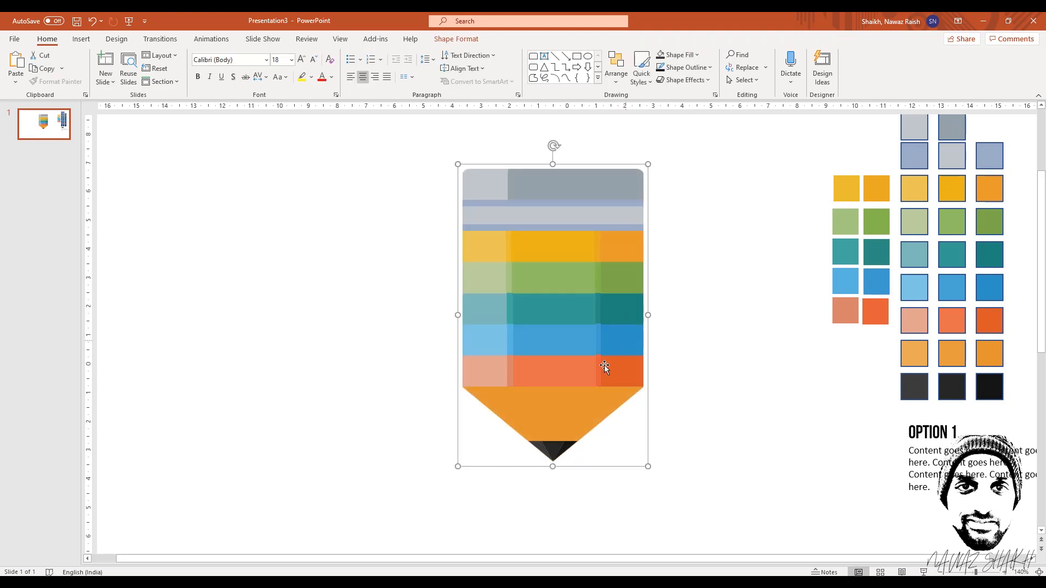
drag(552, 475, 551, 490)
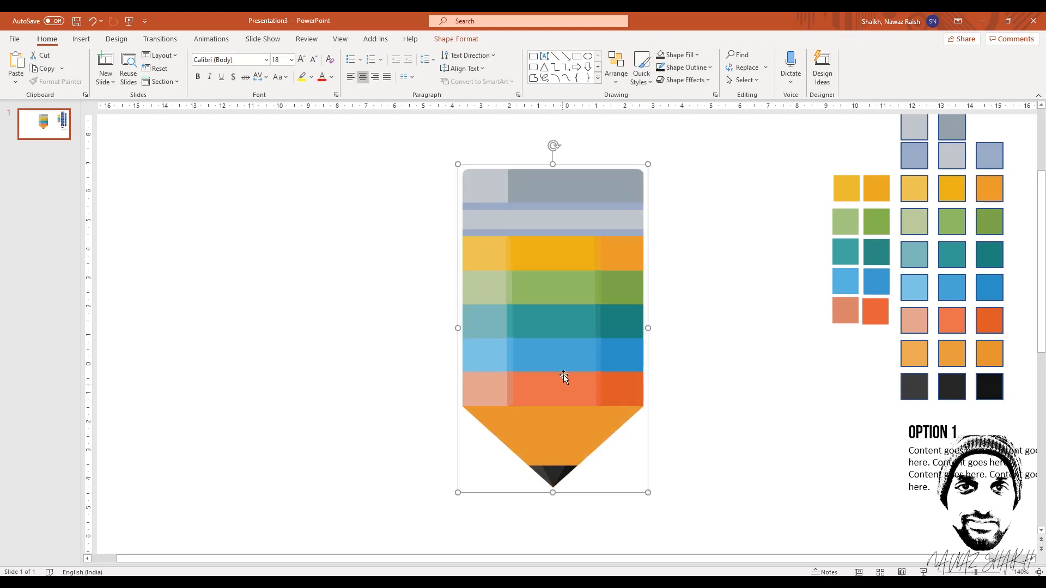
mouse_move(568, 353)
mouse_down()
mouse_move(573, 320)
mouse_move(383, 325)
mouse_up()
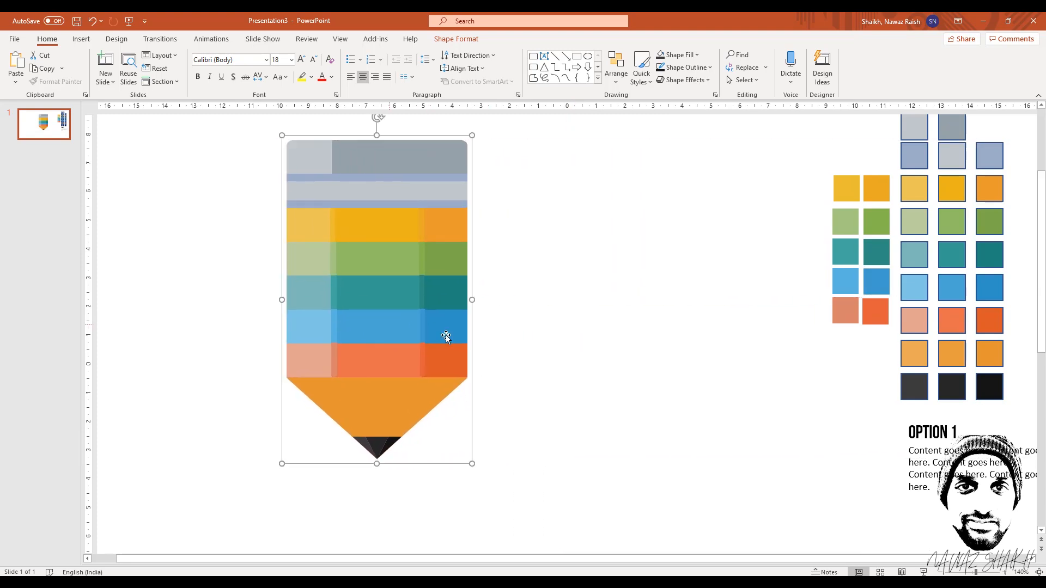
click(592, 356)
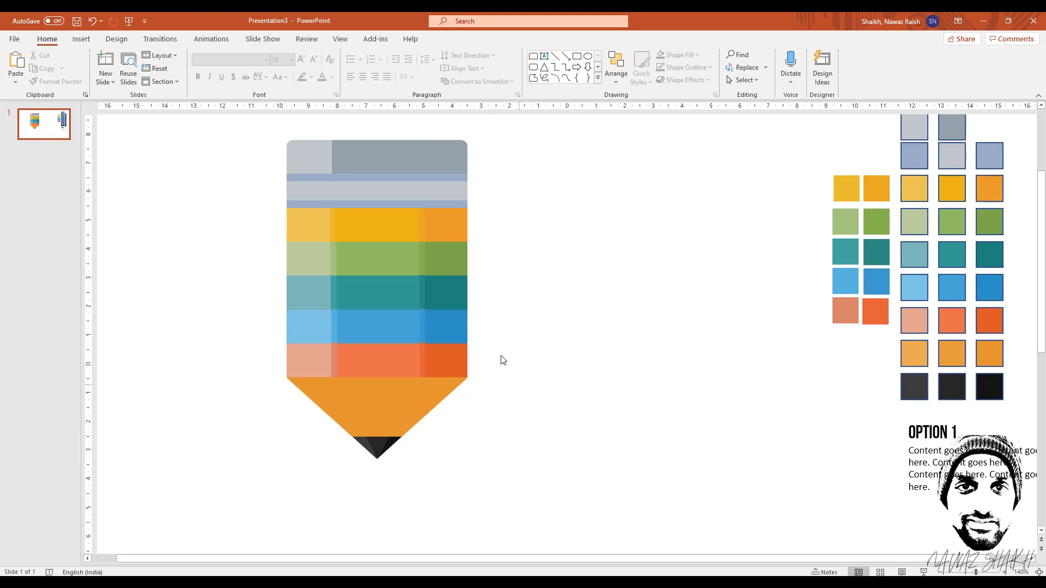
- Insert a text box reading "01" in the empty area beside the pencil
click(90, 45)
click(555, 72)
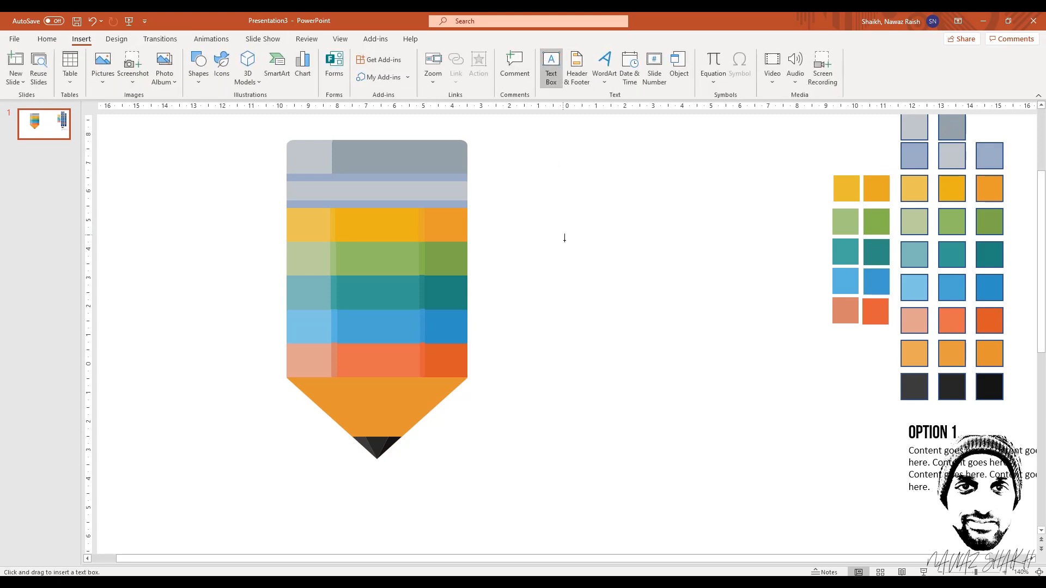
click(564, 238)
text(1)
key(BackSpace)
text(01)
click(583, 254)
key(Escape)
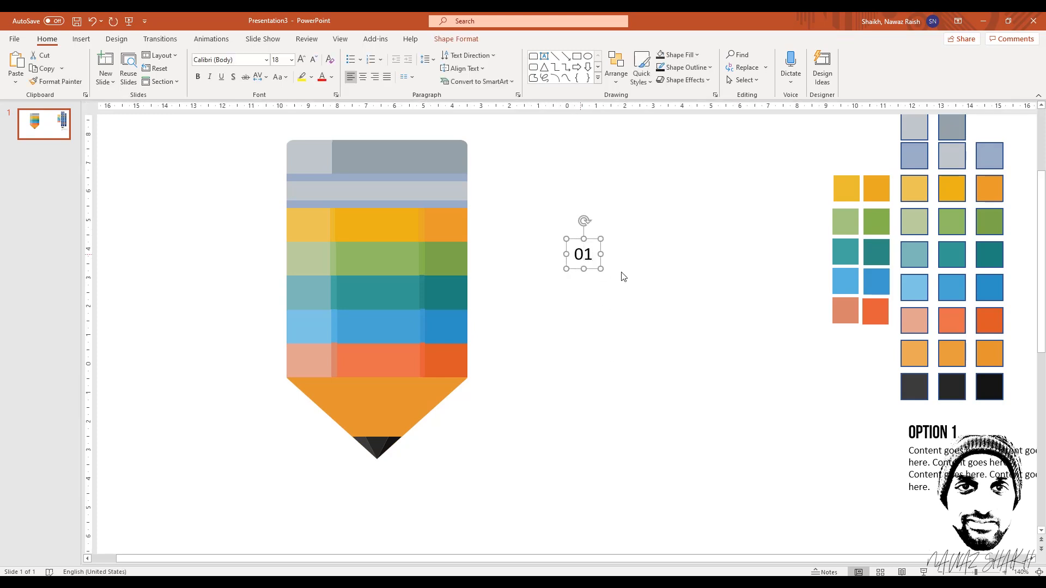
click(922, 433)
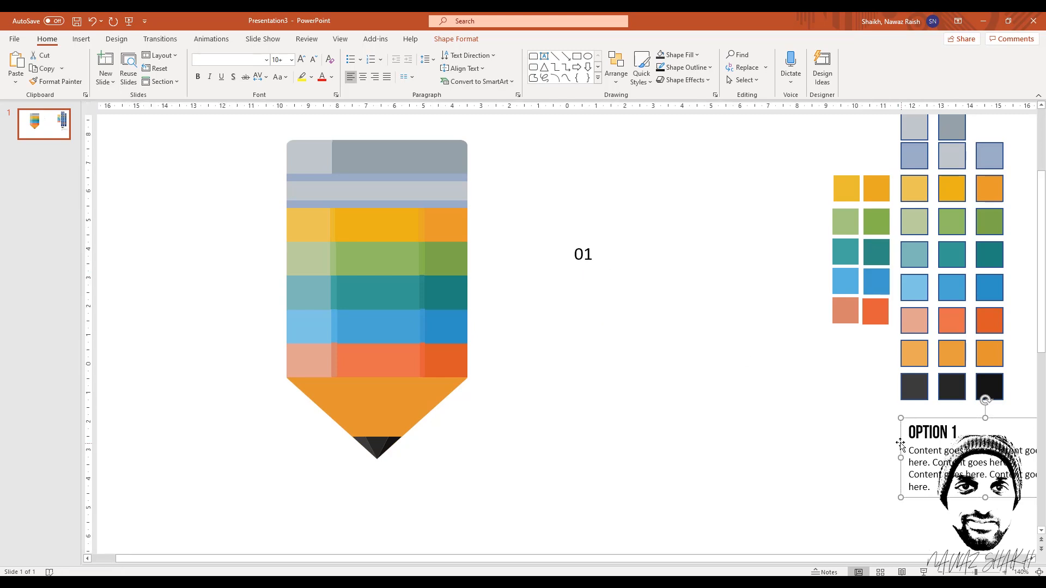
key(Escape)
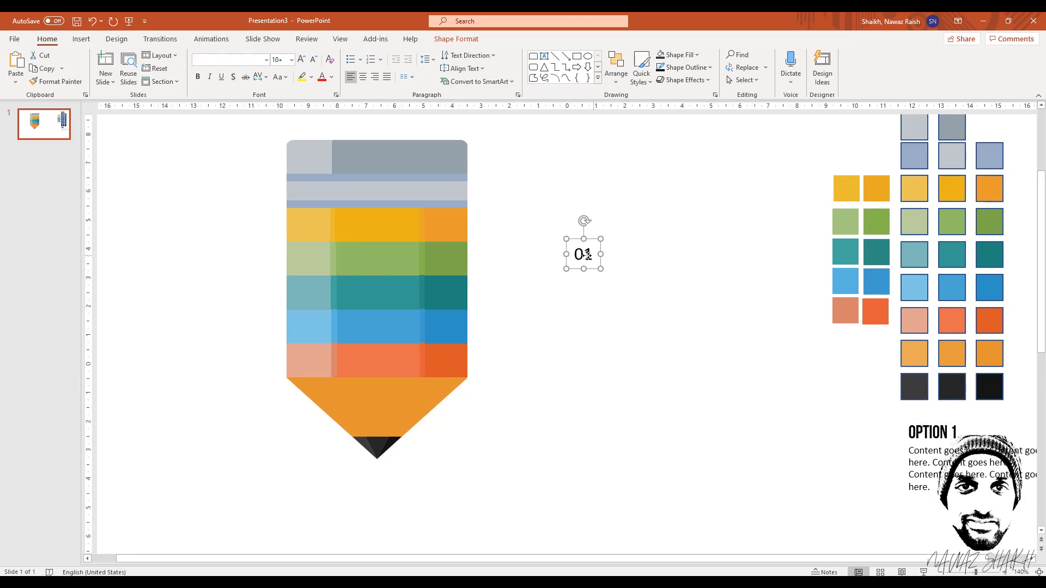
- Format the "01" label as bold white text
click(592, 254)
drag(592, 254, 578, 254)
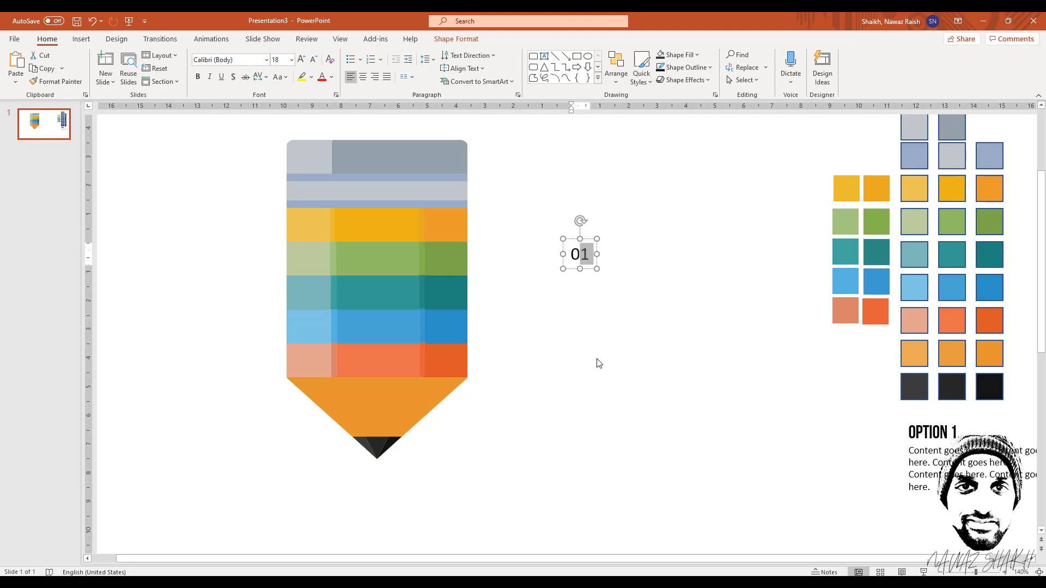
key(Escape)
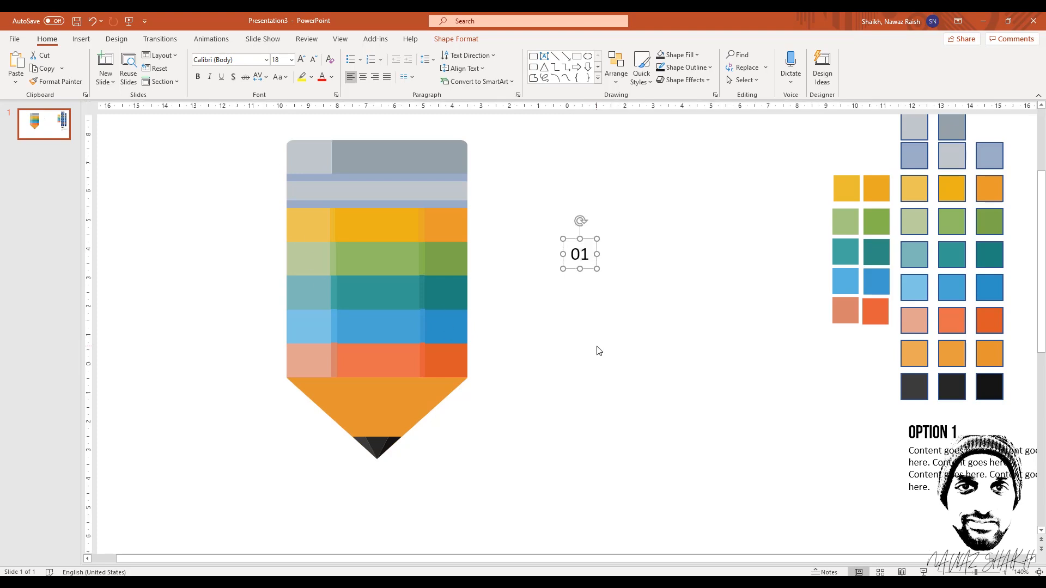
key(ctrl+b)
click(332, 80)
click(326, 106)
- Place the "01" label in the middle of the pencil's yellow row and set its font size to 22
mouse_move(573, 237)
mouse_down()
mouse_move(381, 208)
mouse_move(397, 247)
mouse_up()
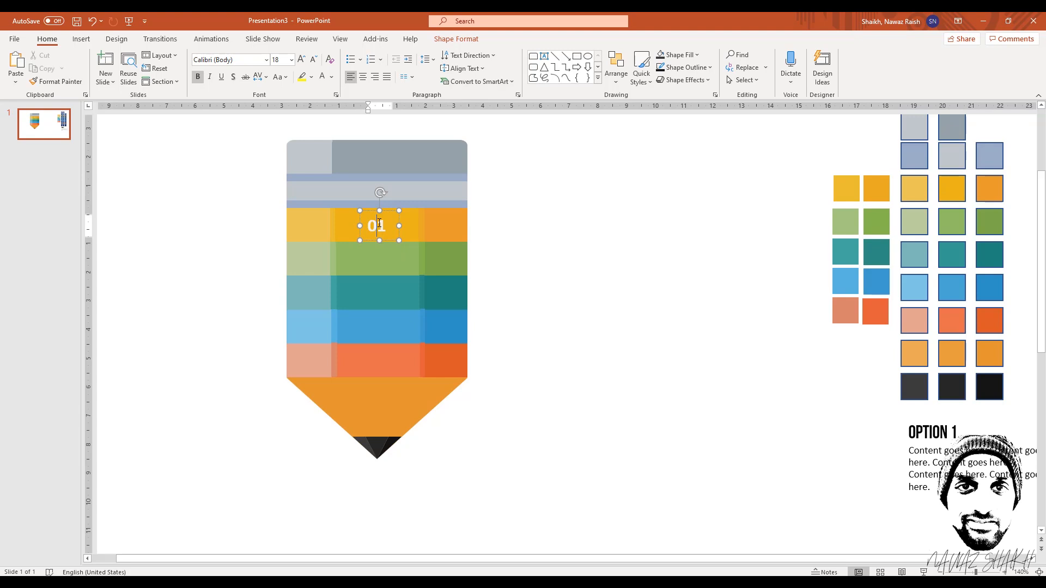
drag(389, 210, 379, 210)
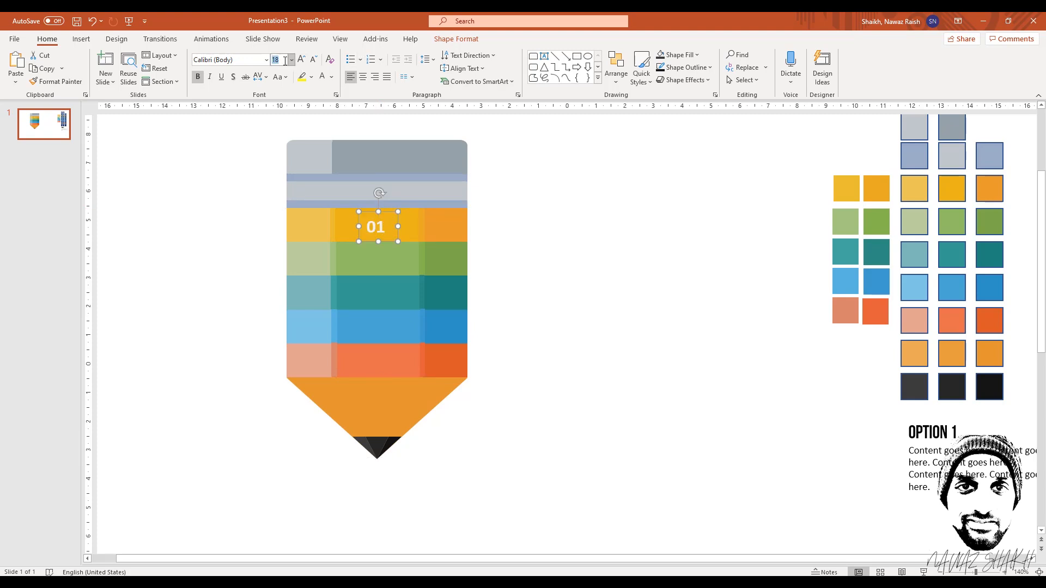
key(Return)
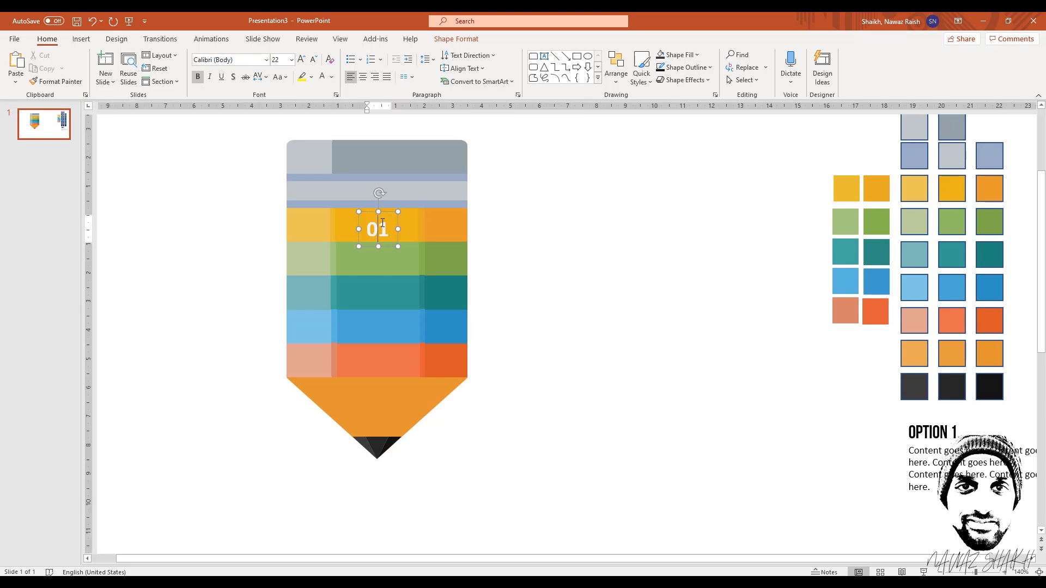
- Copy the "01" label onto the green row as "02" and place copies on the teal, blue and red-orange rows
drag(385, 209, 389, 309)
double_click(376, 255)
text(02)
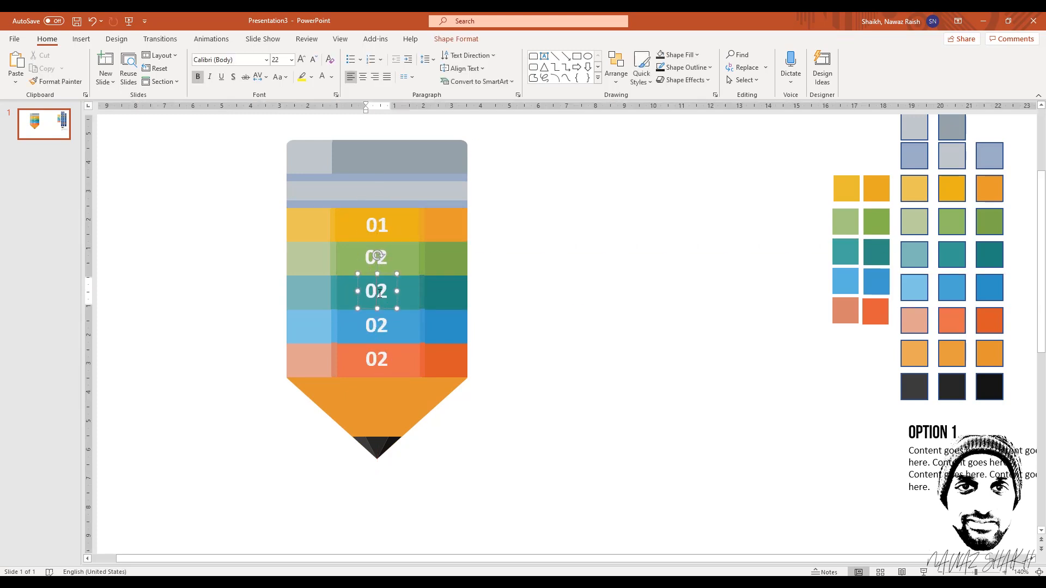
- Renumber the labels on the teal, blue and red-orange rows as "03", "04" and "05"
text(03)
double_click(376, 324)
text(04)
double_click(376, 359)
text(0)
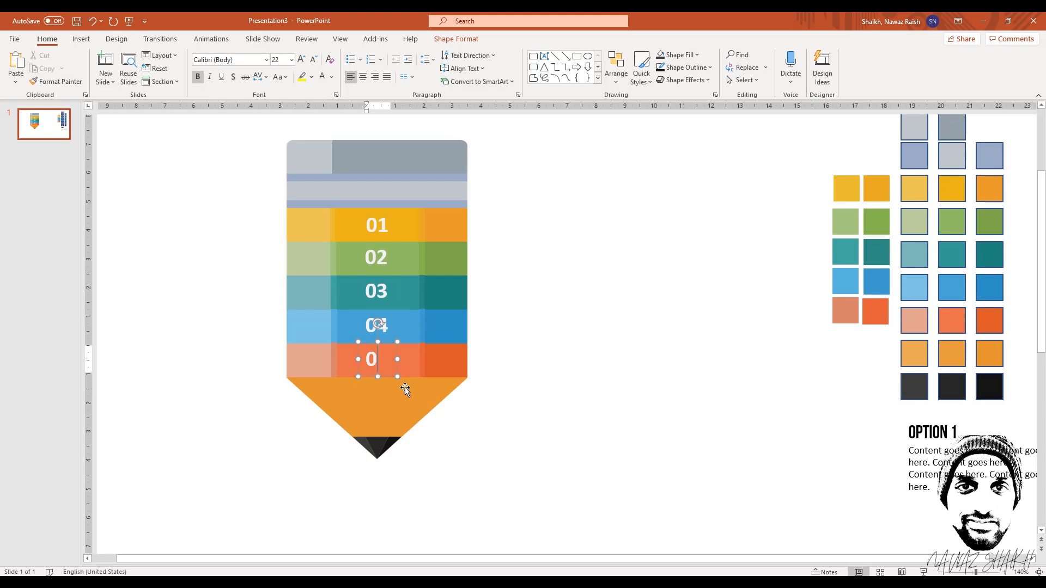
text(5)
click(587, 435)
- Move the "OPTION 1" text block from beside the slide to just right of the pencil's yellow row
drag(950, 432, 538, 205)
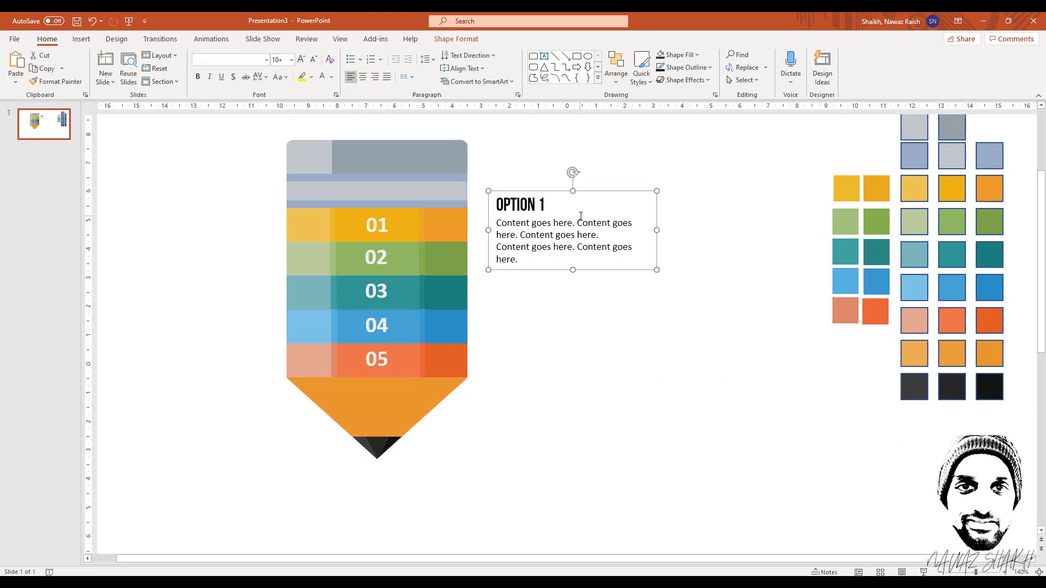